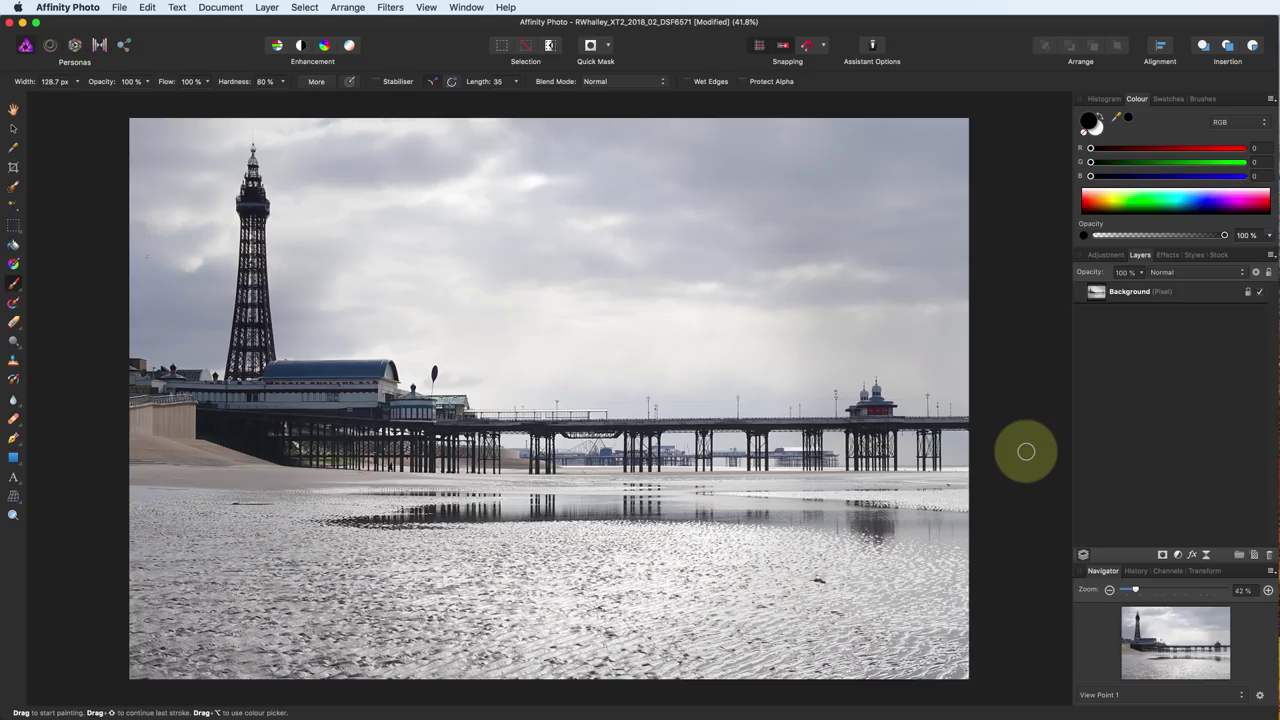
# - Duplicate the Background layer and set the copy's blend mode to Screen
pyautogui.rightClick(1145, 294)
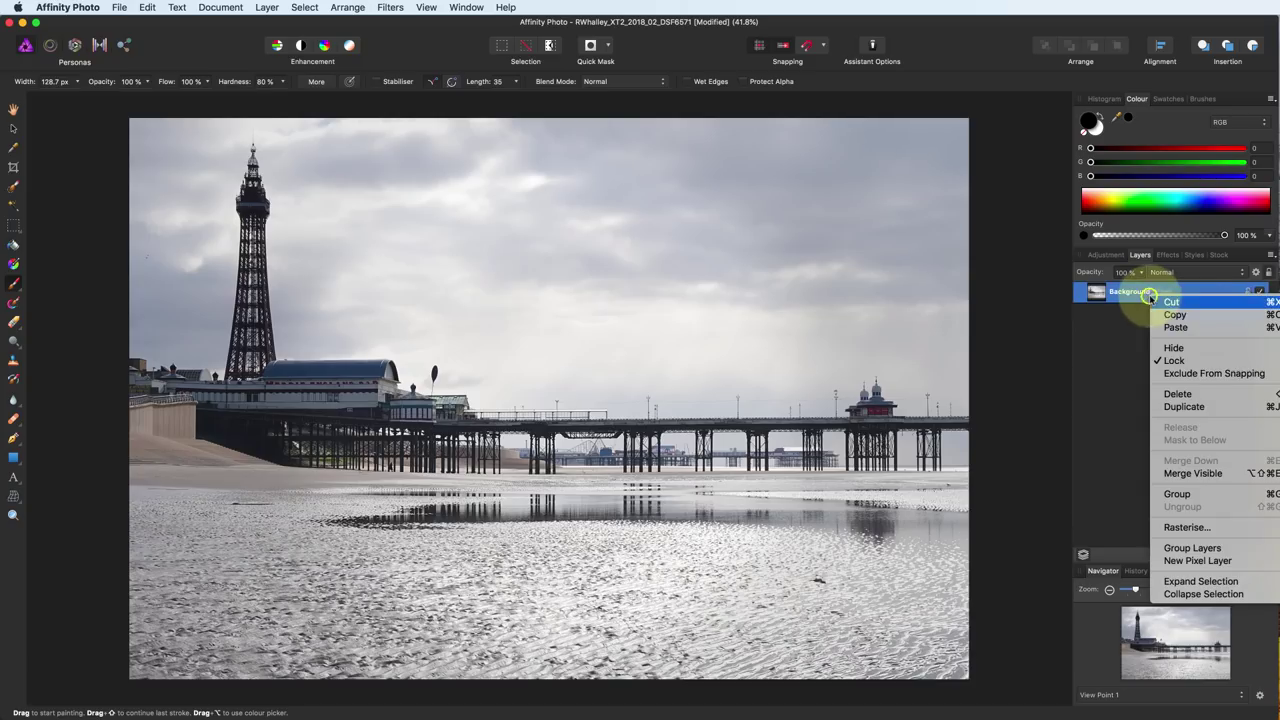
pyautogui.click(1213, 405)
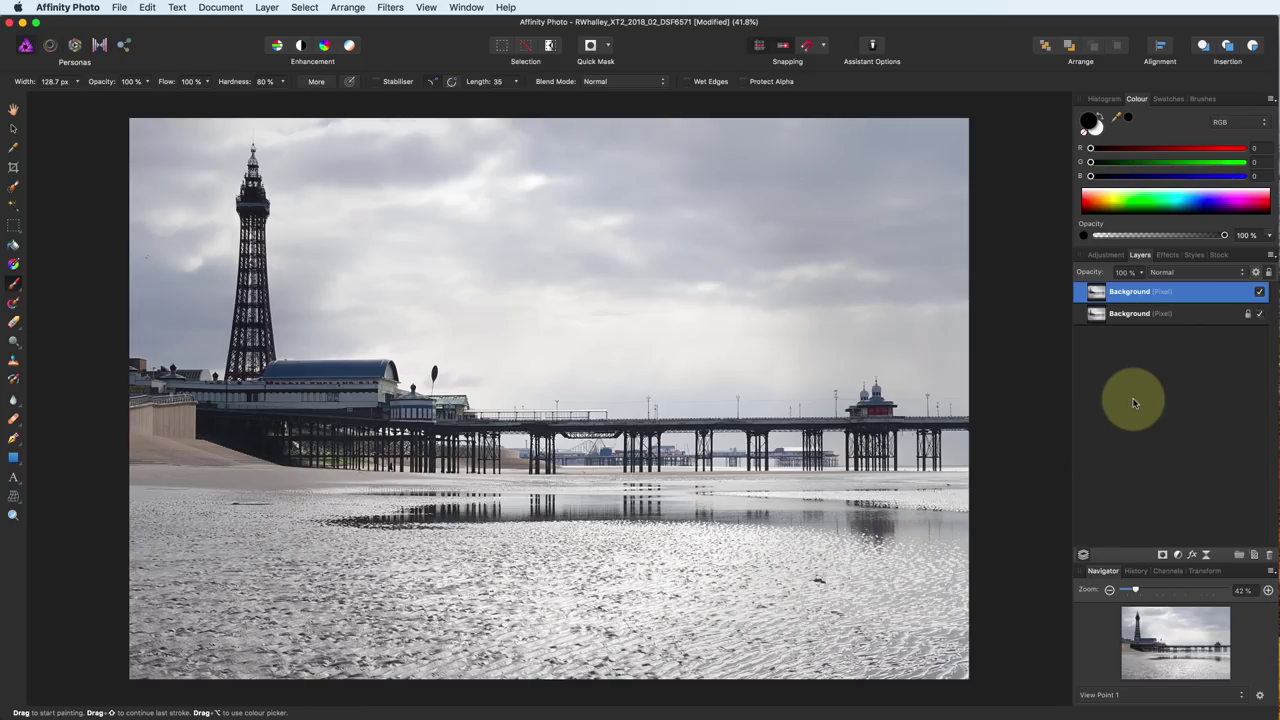
pyautogui.click(1162, 272)
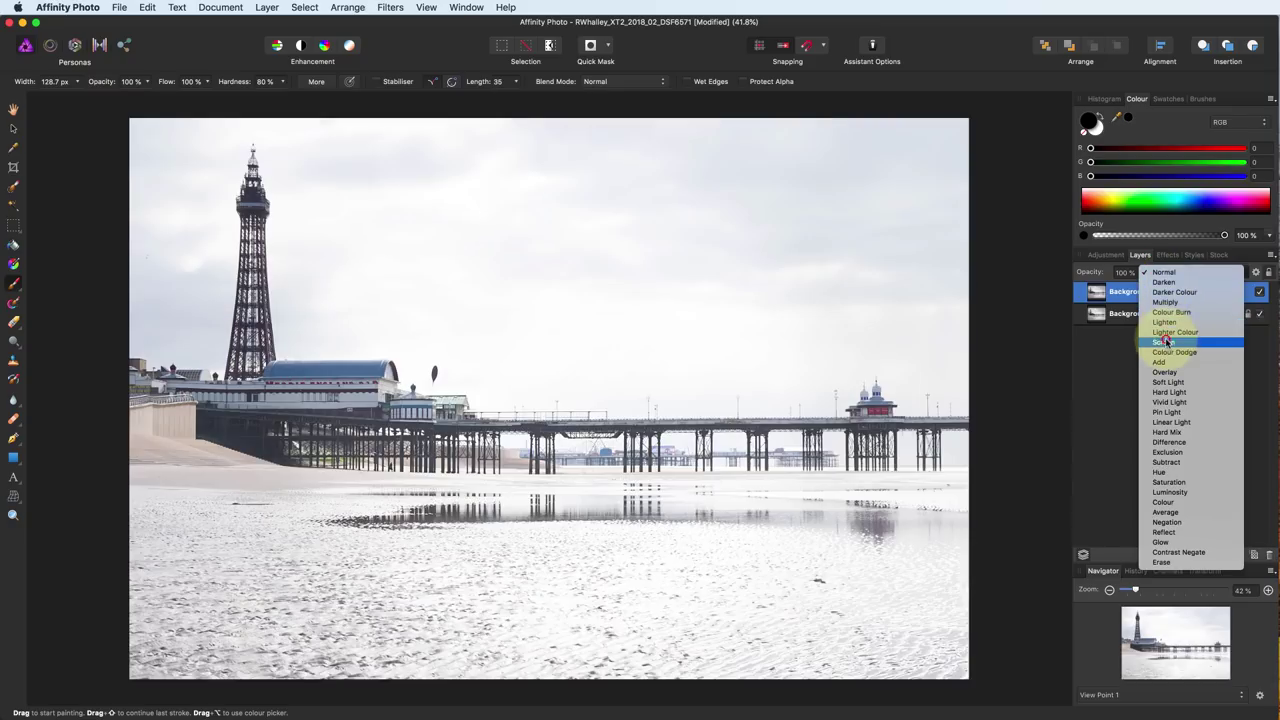
pyautogui.click(1165, 342)
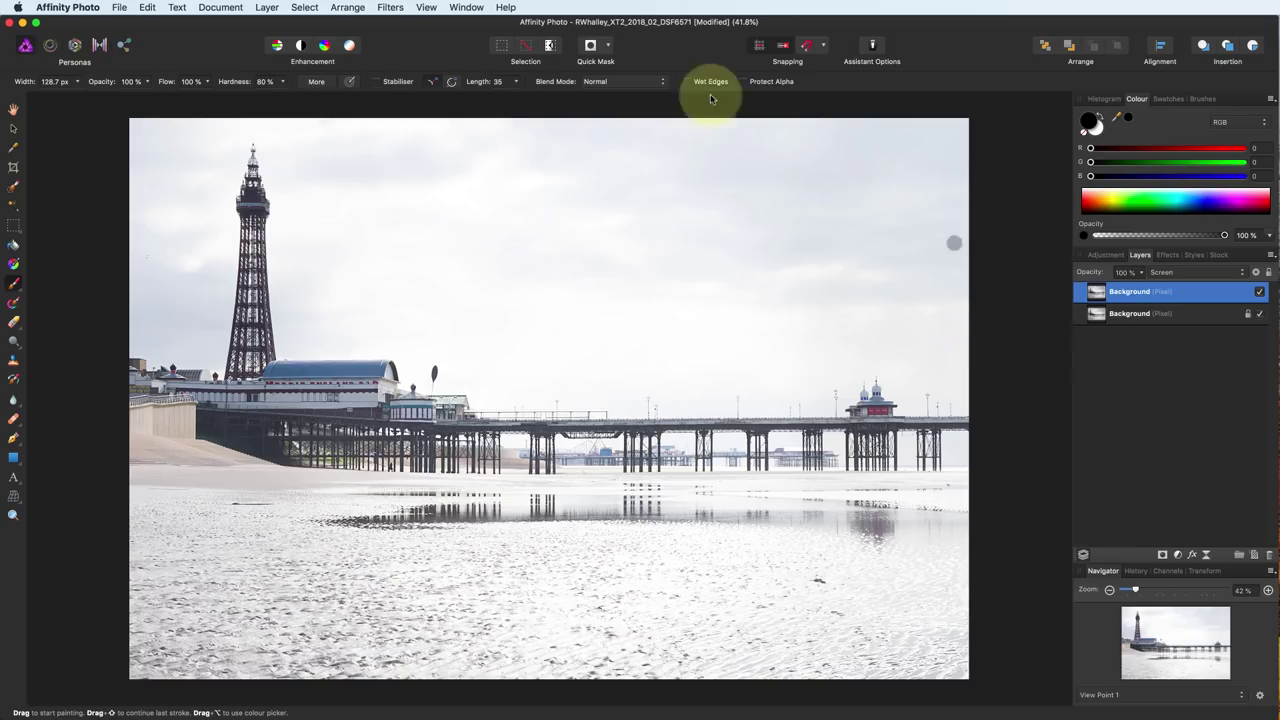
# - Apply a Gaussian blur of about 22.5 px to the Screen copy, then reset the painting colours
pyautogui.click(390, 7)
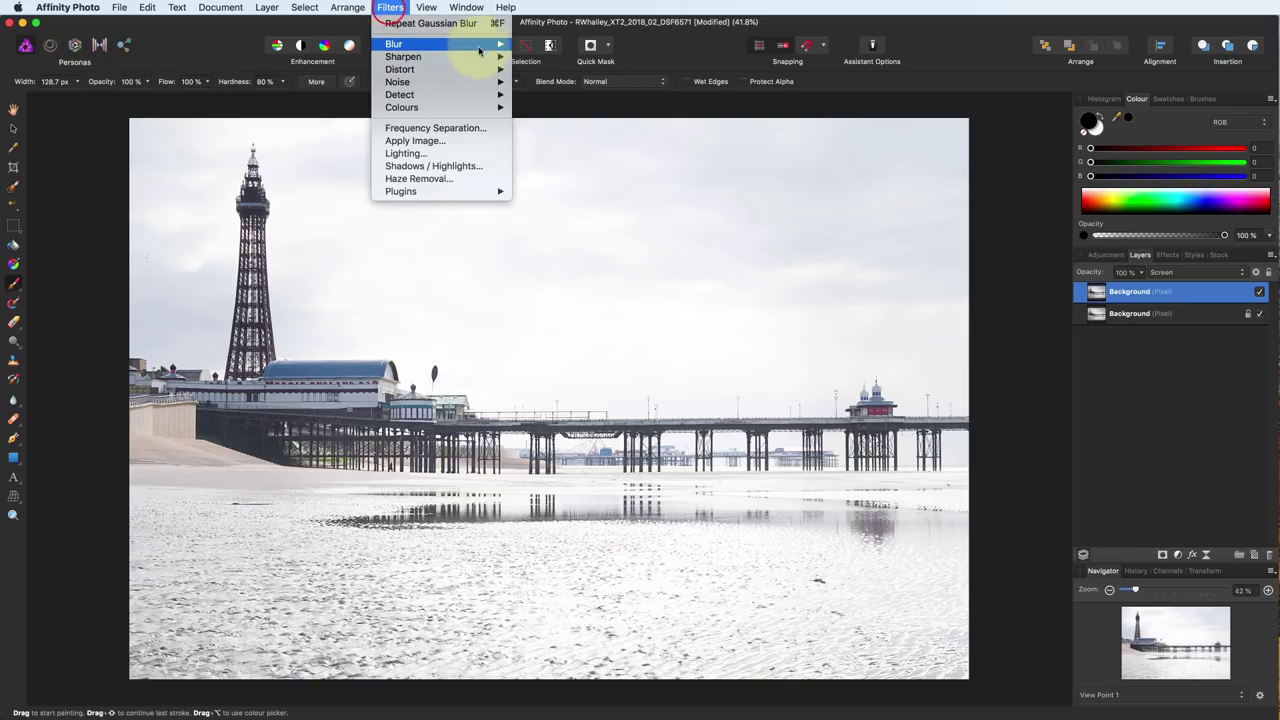
pyautogui.moveTo(437, 45)
pyautogui.click(543, 47)
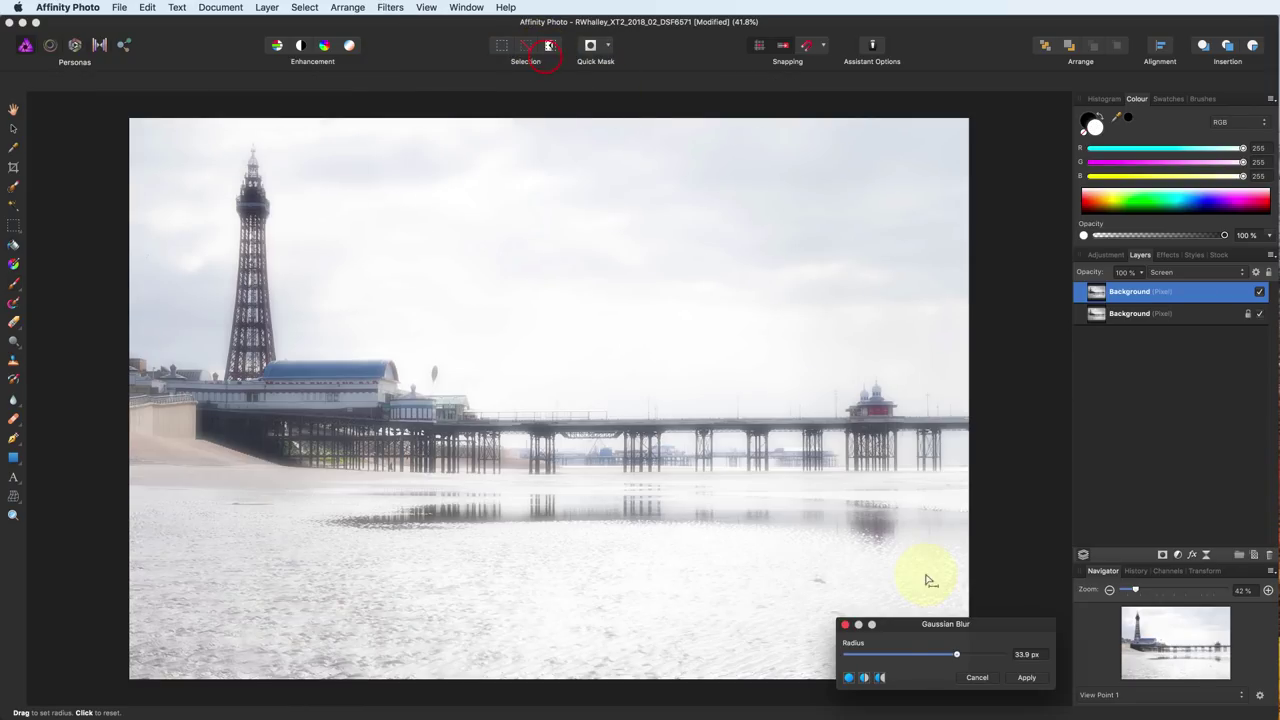
pyautogui.moveTo(956, 655)
pyautogui.mouseDown()
pyautogui.moveTo(896, 662)
pyautogui.moveTo(936, 655)
pyautogui.mouseUp()
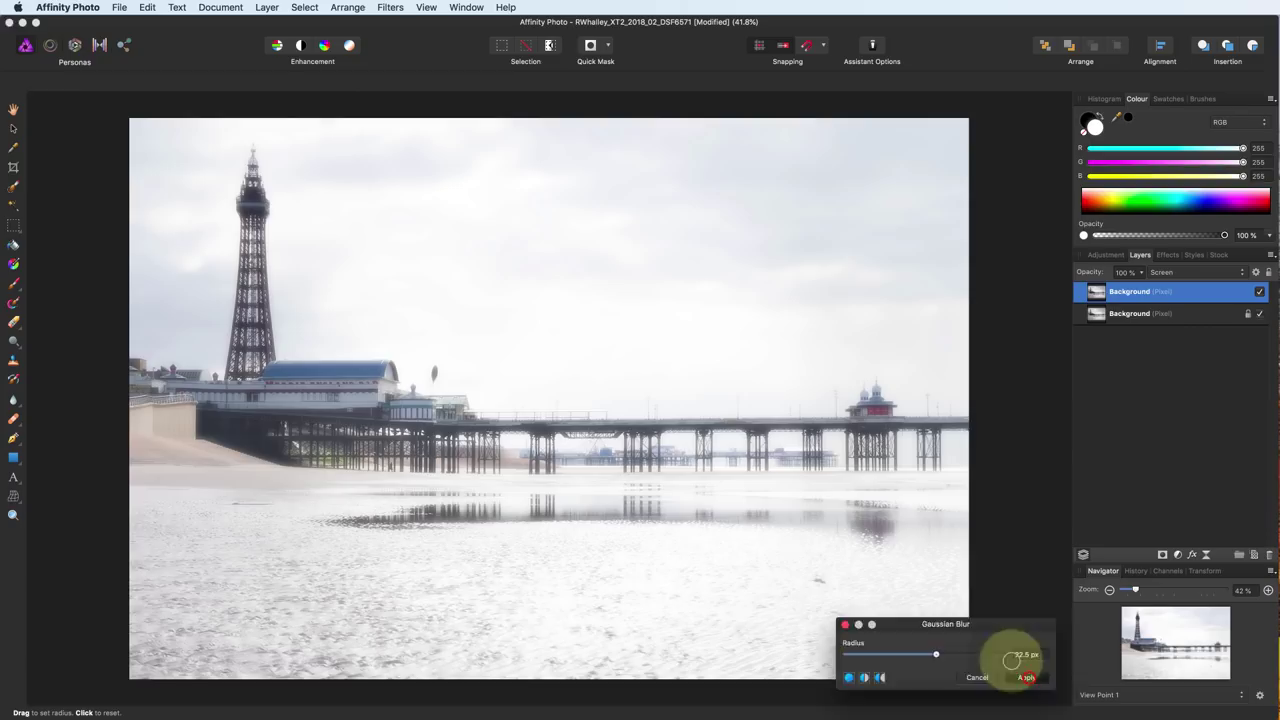
pyautogui.click(1027, 677)
pyautogui.press('b')
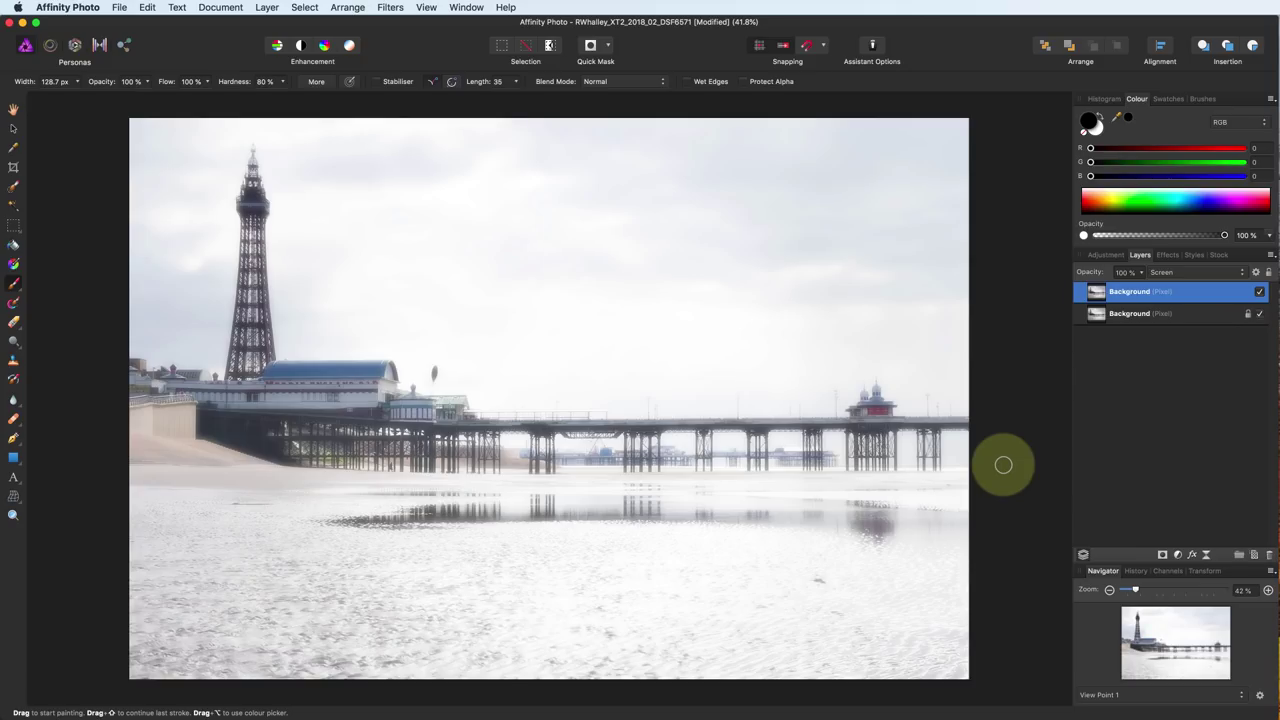
# - Rename the top layer 'Blur Effect' and add a white layer mask to it
pyautogui.doubleClick(1137, 292)
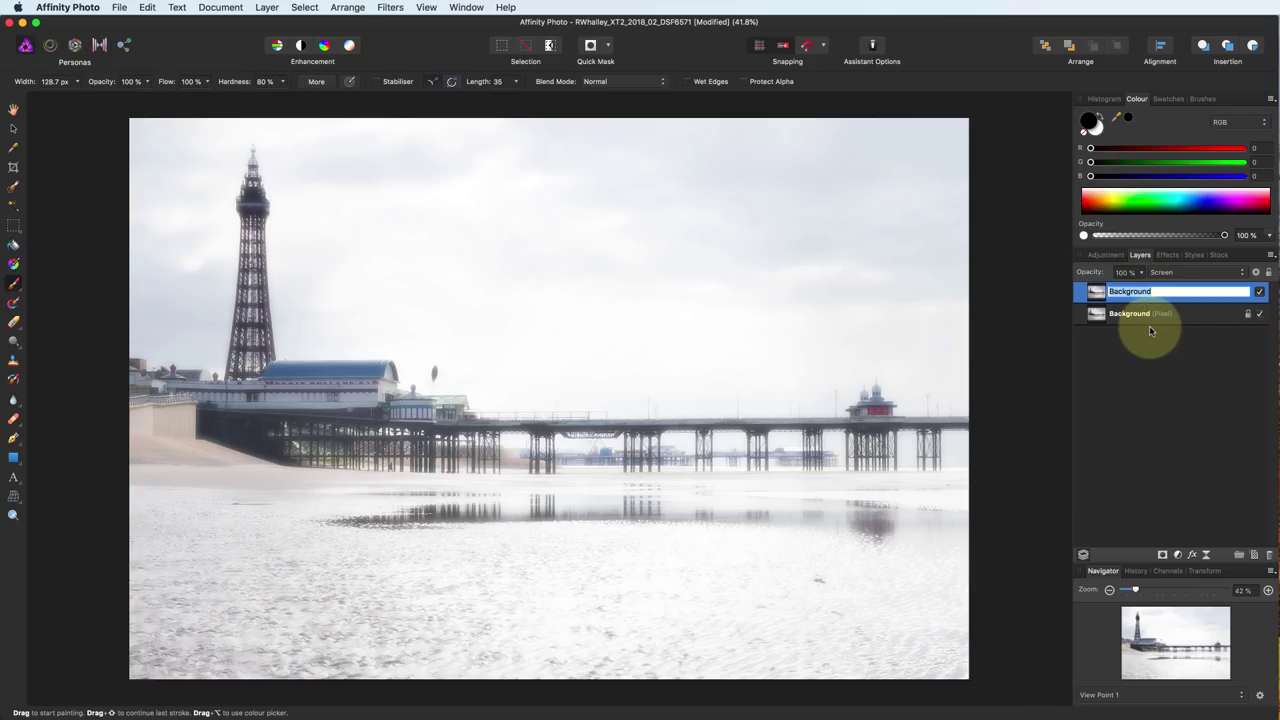
pyautogui.write('Blur Effec')
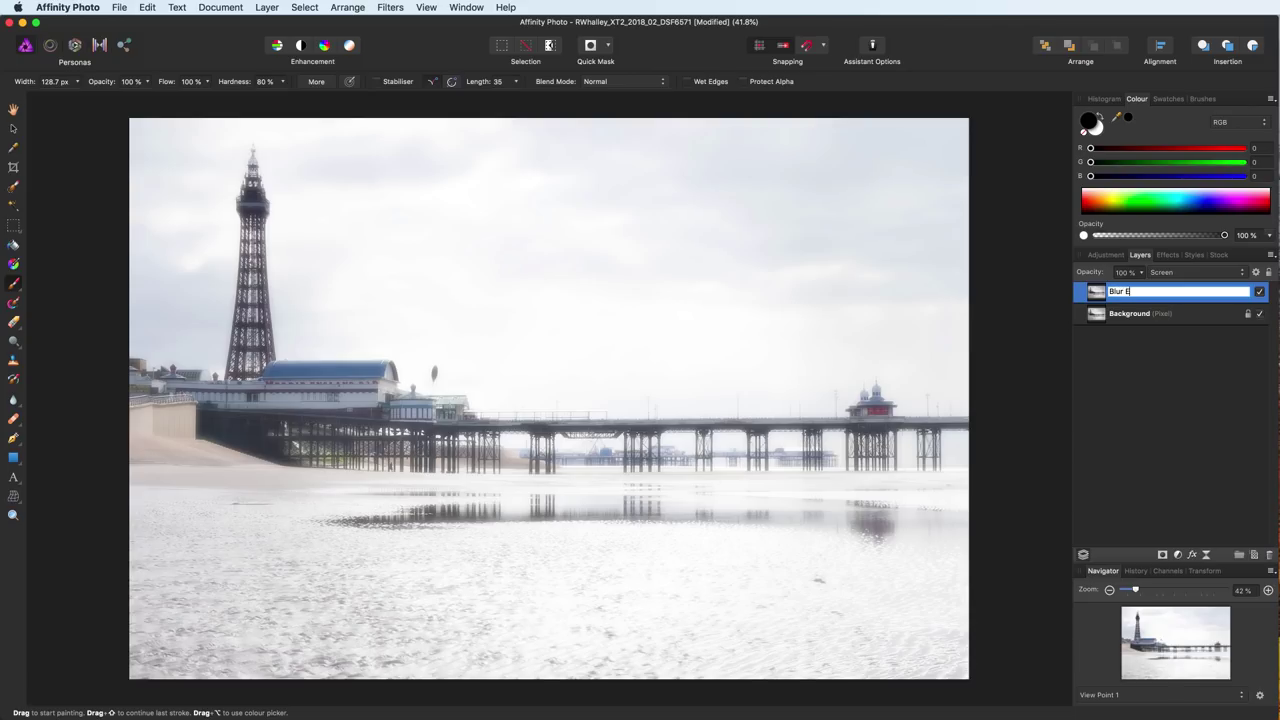
pyautogui.write('t')
pyautogui.press('Return')
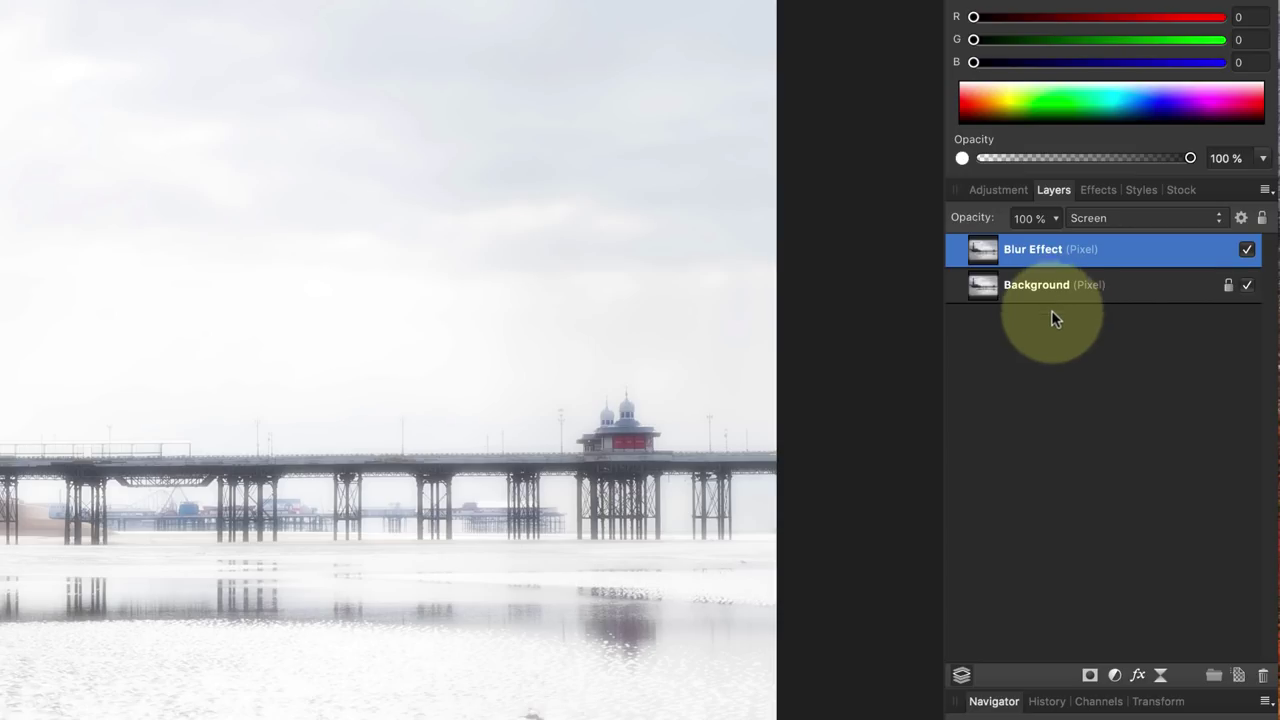
pyautogui.click(1090, 675)
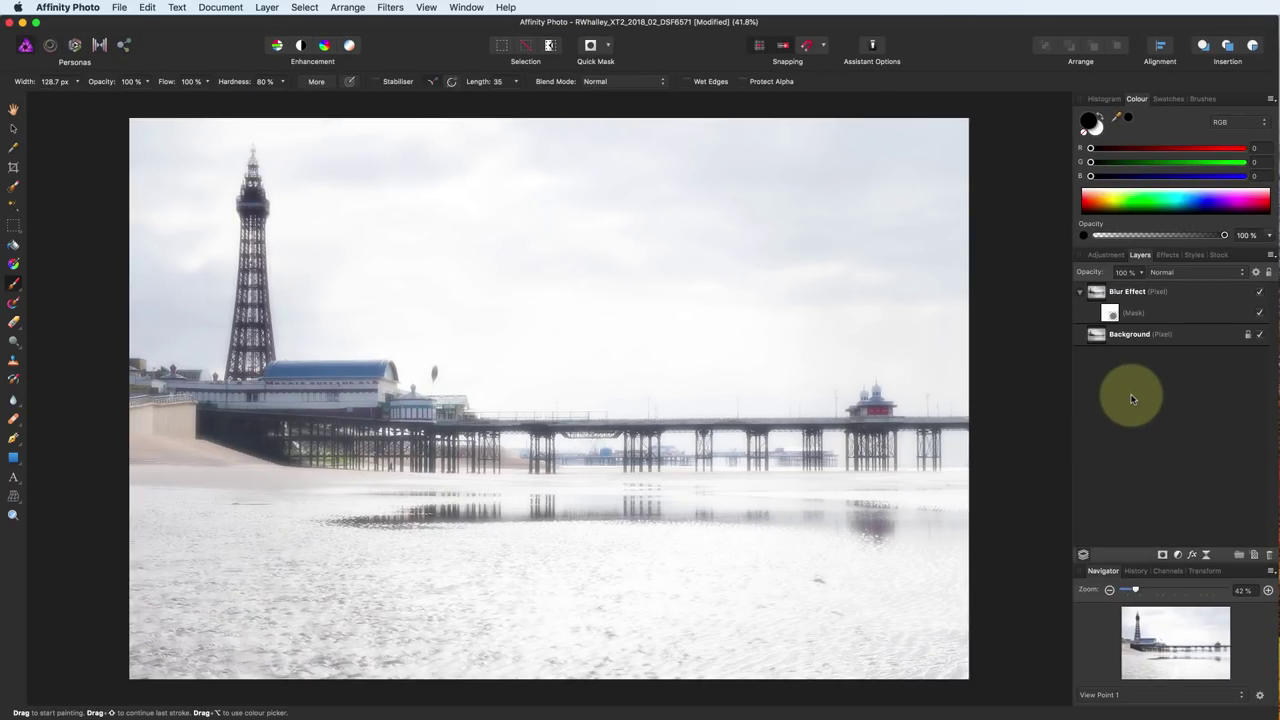
# - Set up a black Paint Brush on the Blur Effect mask, enlarged to 225.1 px
pyautogui.click(14, 284)
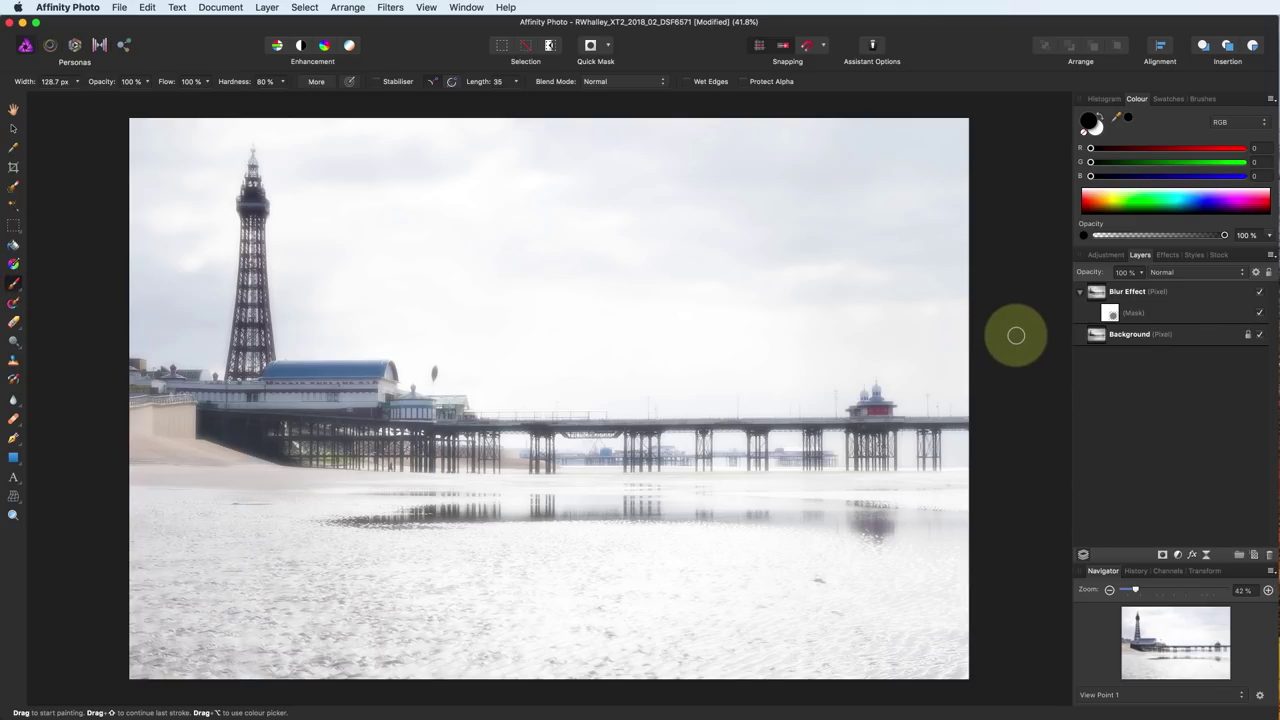
pyautogui.click(1098, 114)
pyautogui.click(1098, 114)
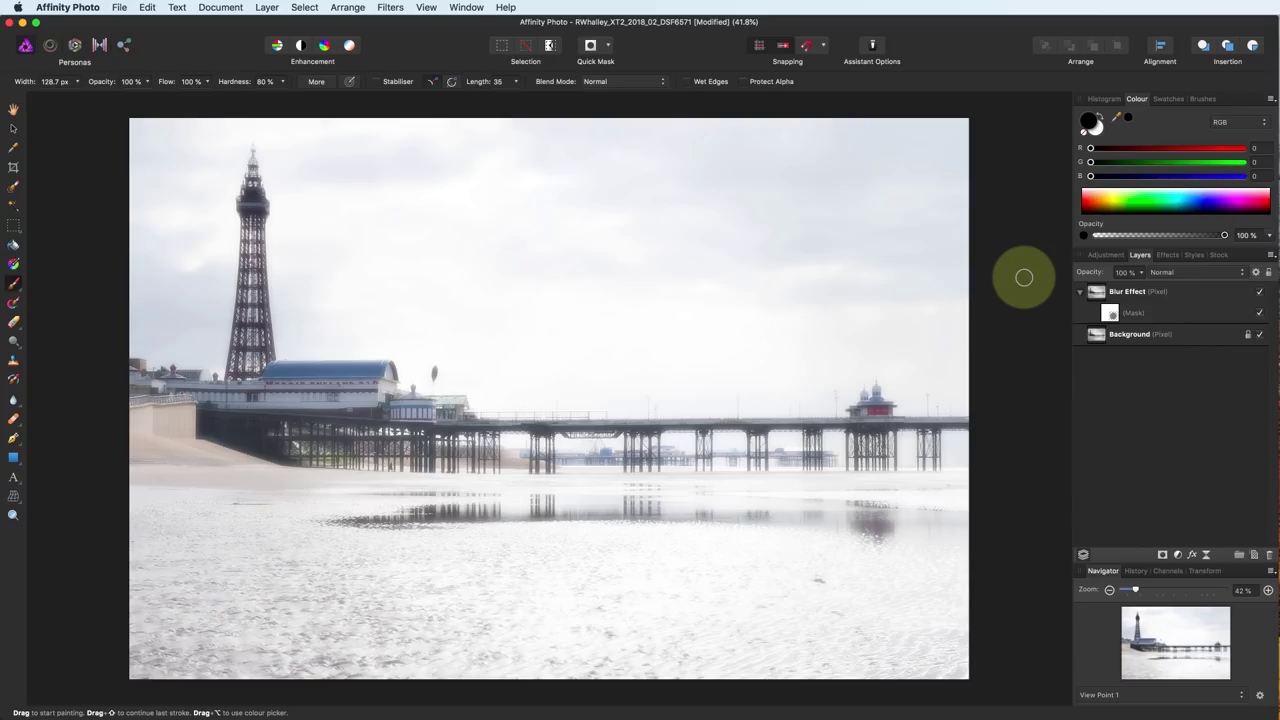
pyautogui.click(1111, 313)
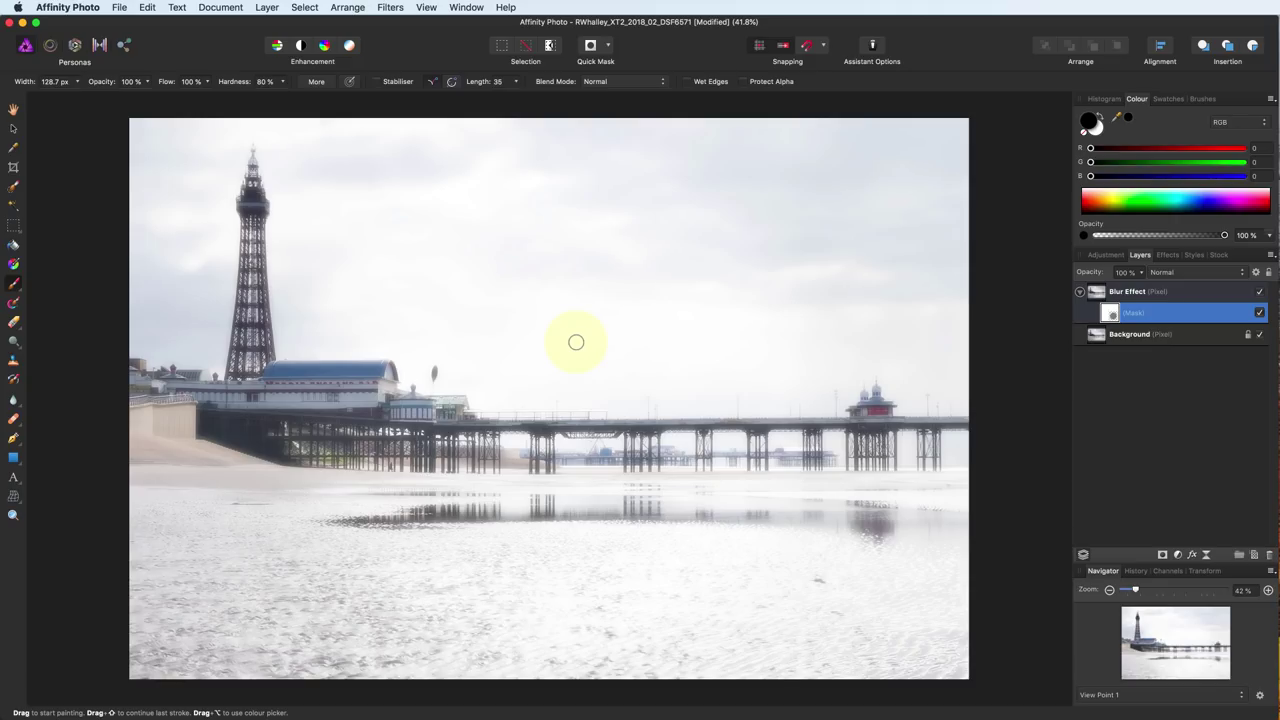
pyautogui.press(']')
pyautogui.press(']')
pyautogui.press(']')
pyautogui.press(']')
pyautogui.press(']')
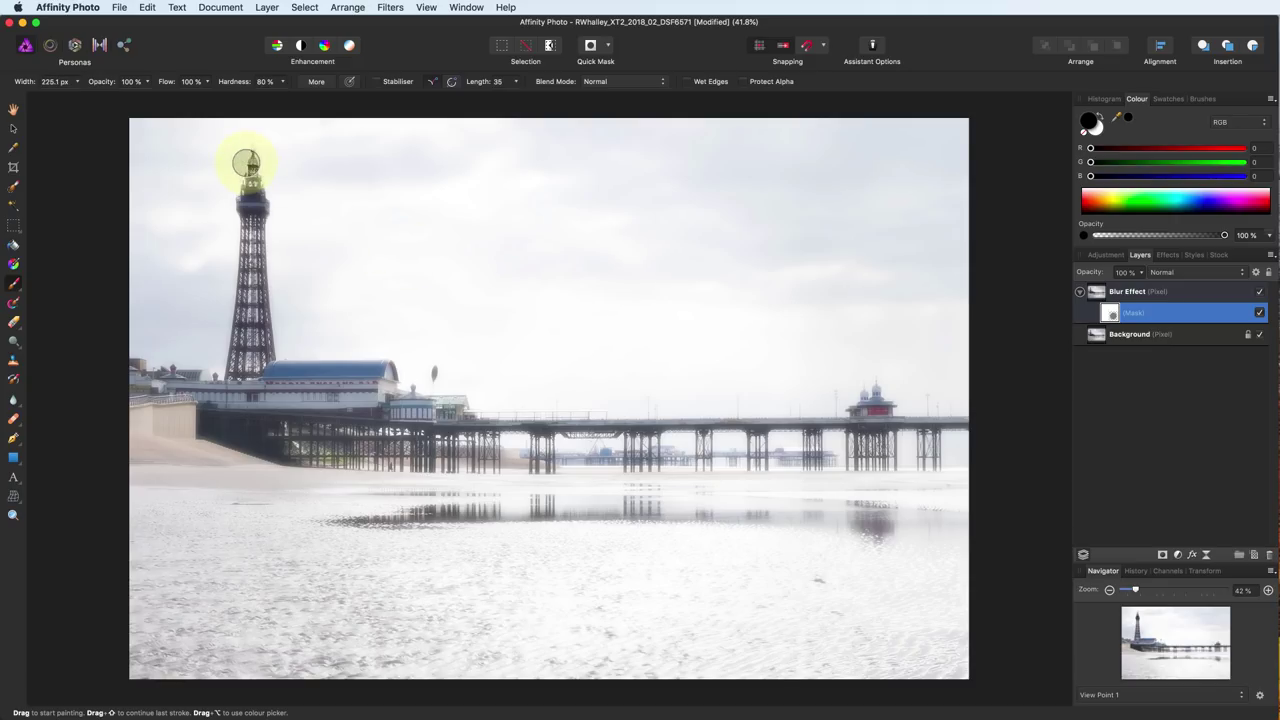
# - Paint black on the mask over the tower, pavilion and pier's left end
pyautogui.moveTo(246, 163)
pyautogui.mouseDown()
pyautogui.moveTo(259, 362)
pyautogui.moveTo(241, 365)
pyautogui.moveTo(240, 224)
pyautogui.moveTo(254, 168)
pyautogui.moveTo(251, 355)
pyautogui.moveTo(215, 370)
pyautogui.moveTo(380, 378)
pyautogui.moveTo(313, 366)
pyautogui.moveTo(342, 369)
pyautogui.moveTo(392, 414)
pyautogui.moveTo(236, 421)
pyautogui.moveTo(141, 402)
pyautogui.moveTo(190, 383)
pyautogui.moveTo(161, 373)
pyautogui.moveTo(259, 396)
pyautogui.moveTo(341, 458)
pyautogui.moveTo(390, 466)
pyautogui.moveTo(376, 384)
pyautogui.moveTo(422, 411)
pyautogui.moveTo(363, 412)
pyautogui.moveTo(374, 398)
pyautogui.moveTo(417, 402)
pyautogui.moveTo(485, 444)
pyautogui.moveTo(567, 442)
pyautogui.mouseUp()
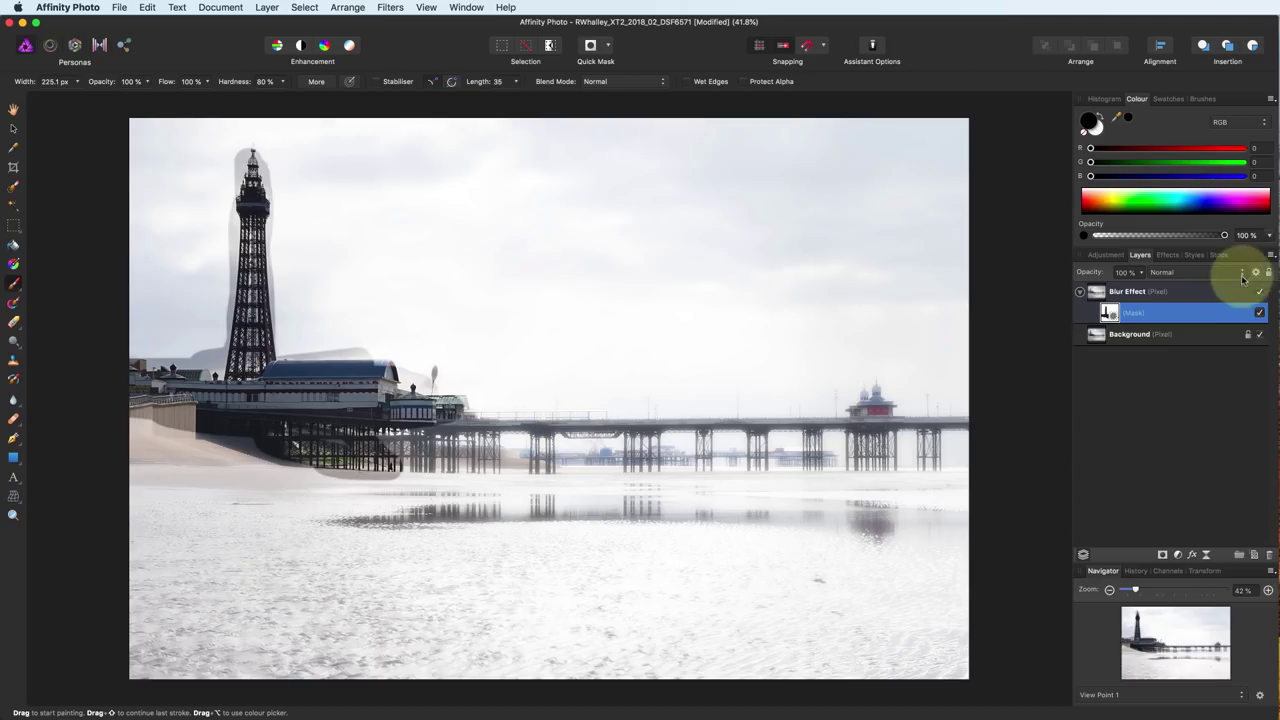
pyautogui.keyDown('alt'); pyautogui.click(1109, 313); pyautogui.keyUp('alt')
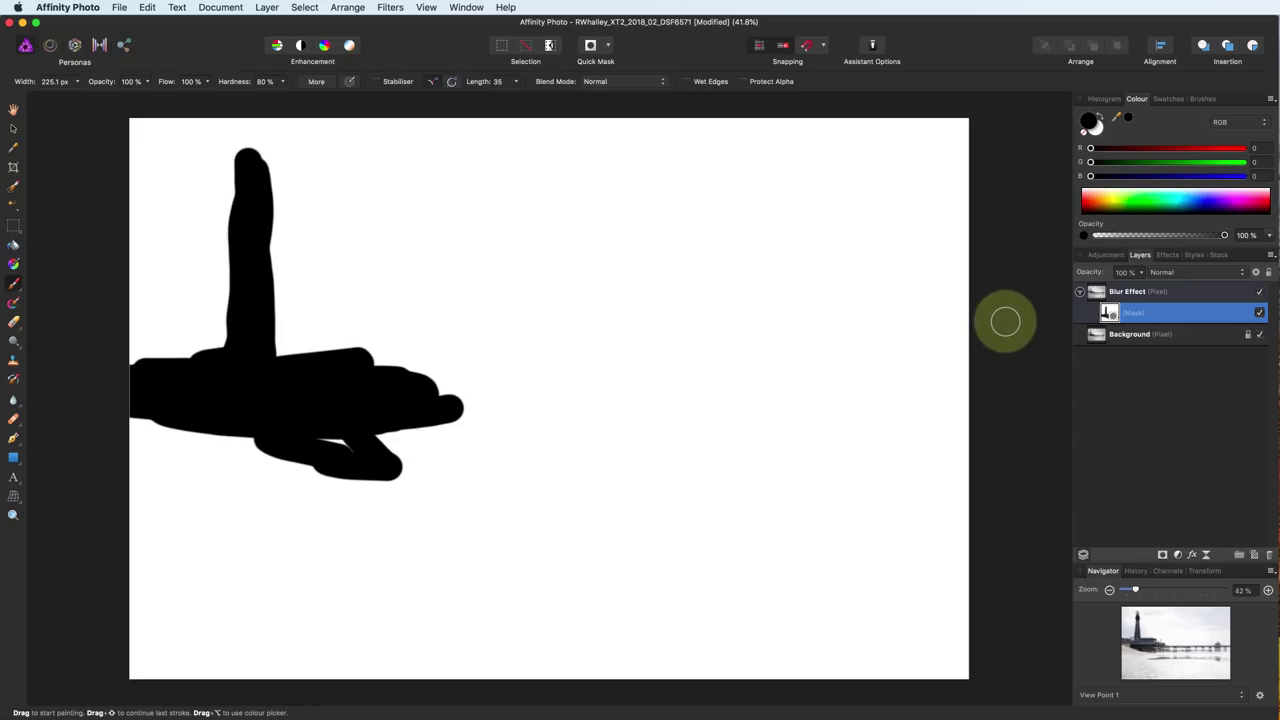
pyautogui.click(1095, 291)
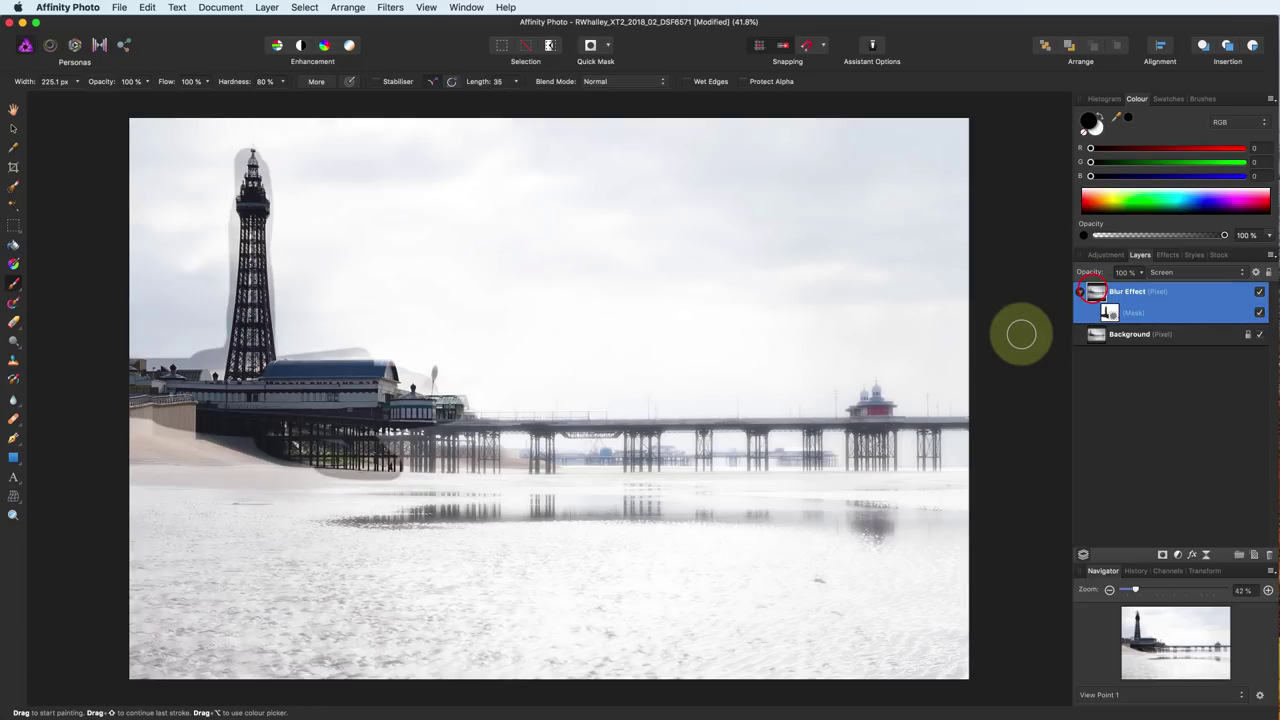
pyautogui.click(1259, 312)
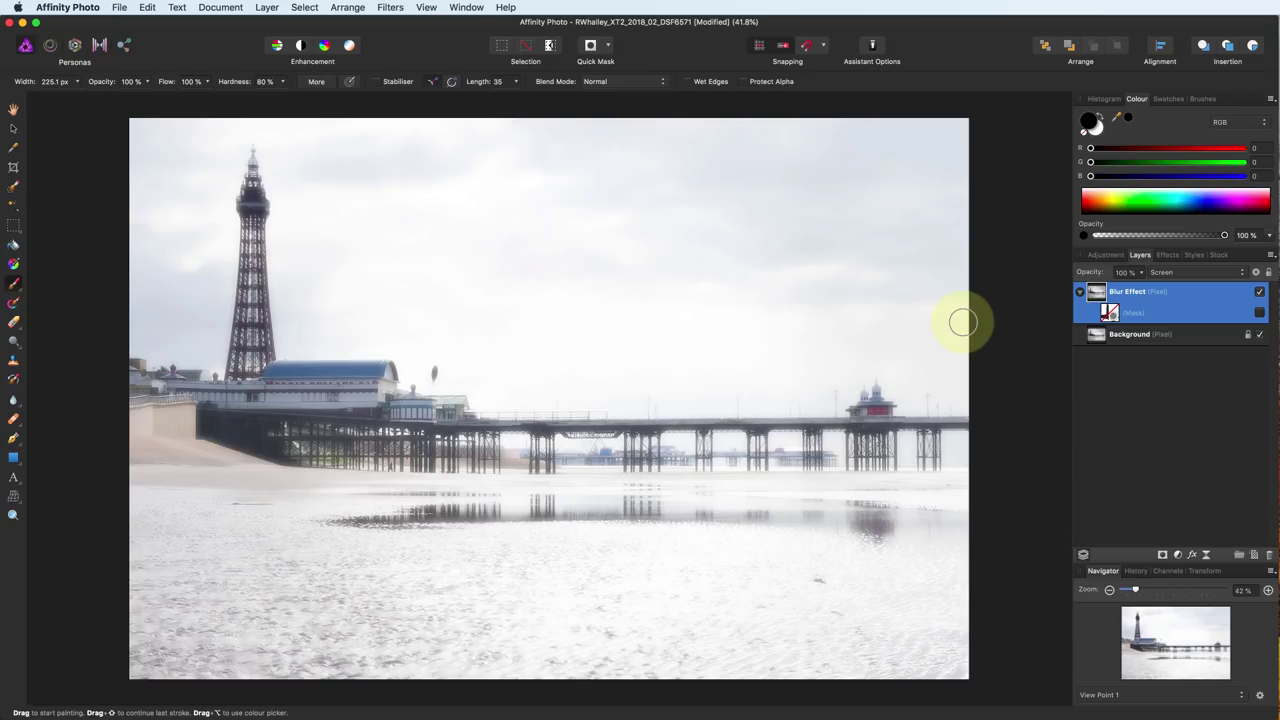
pyautogui.click(1259, 312)
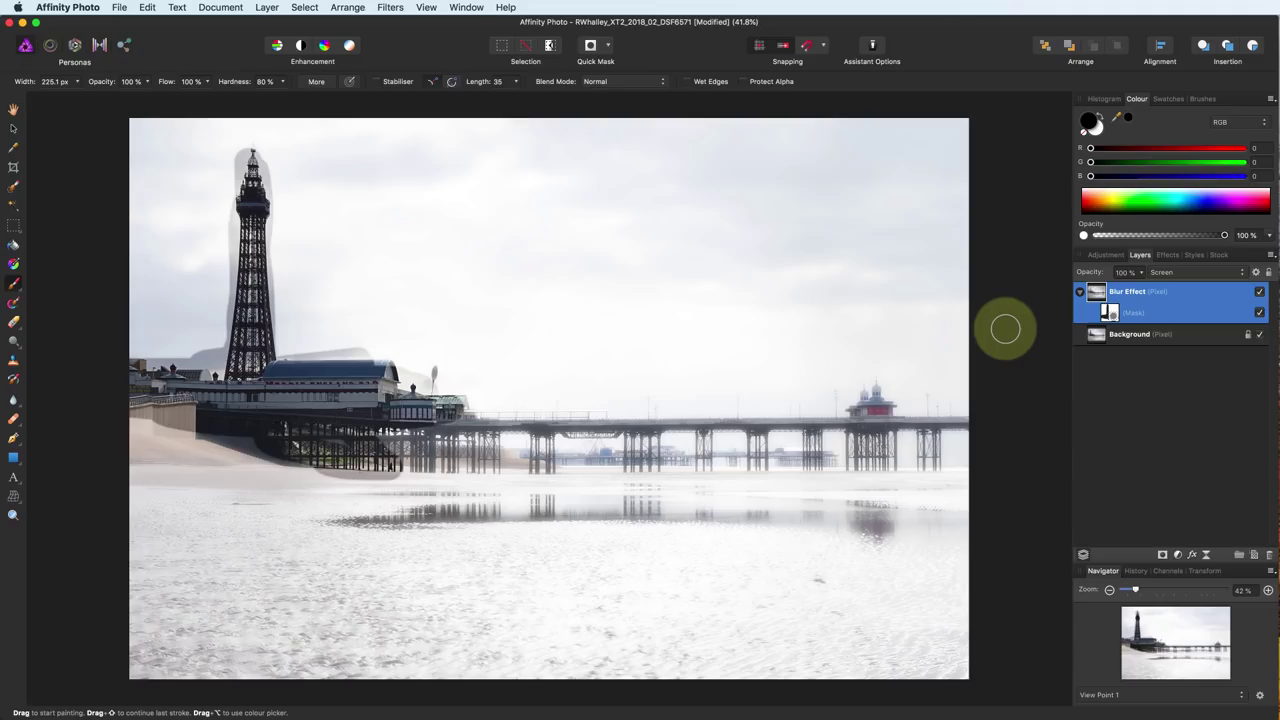
# - Feather the Blur Effect mask with a Gaussian blur of about 46.3 px, then reset black as the painting colour
pyautogui.click(1109, 312)
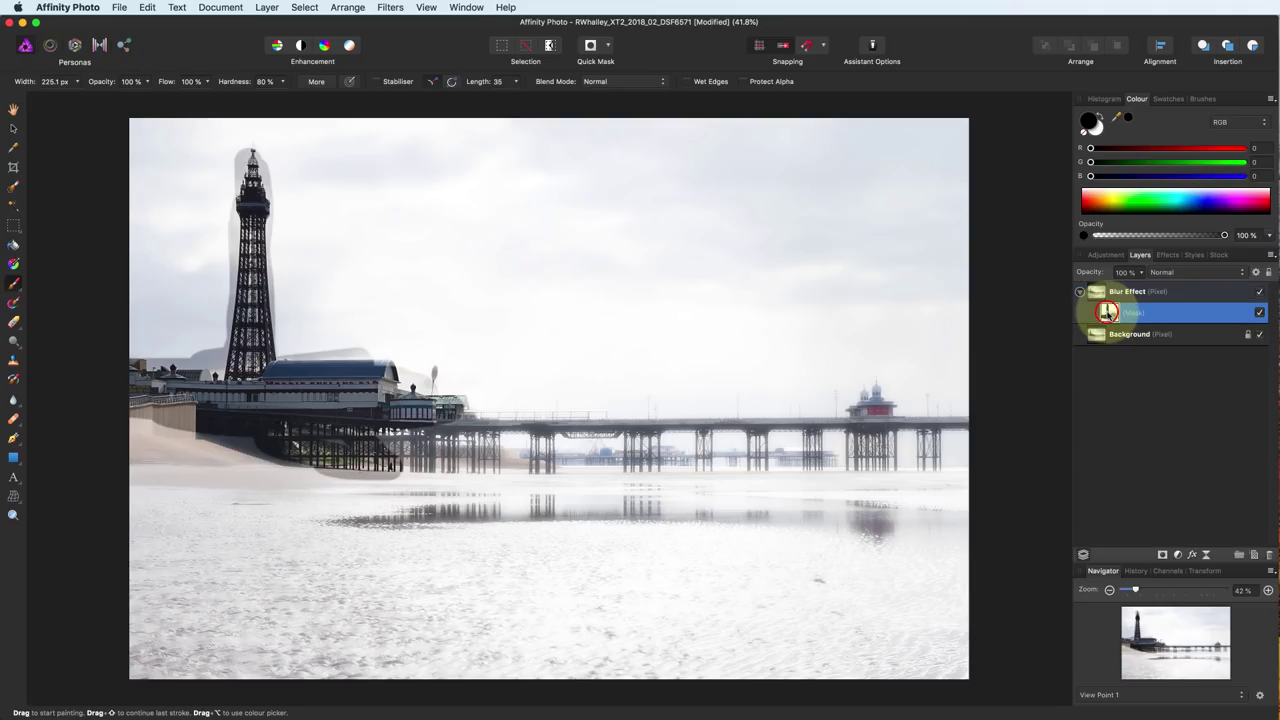
pyautogui.click(390, 7)
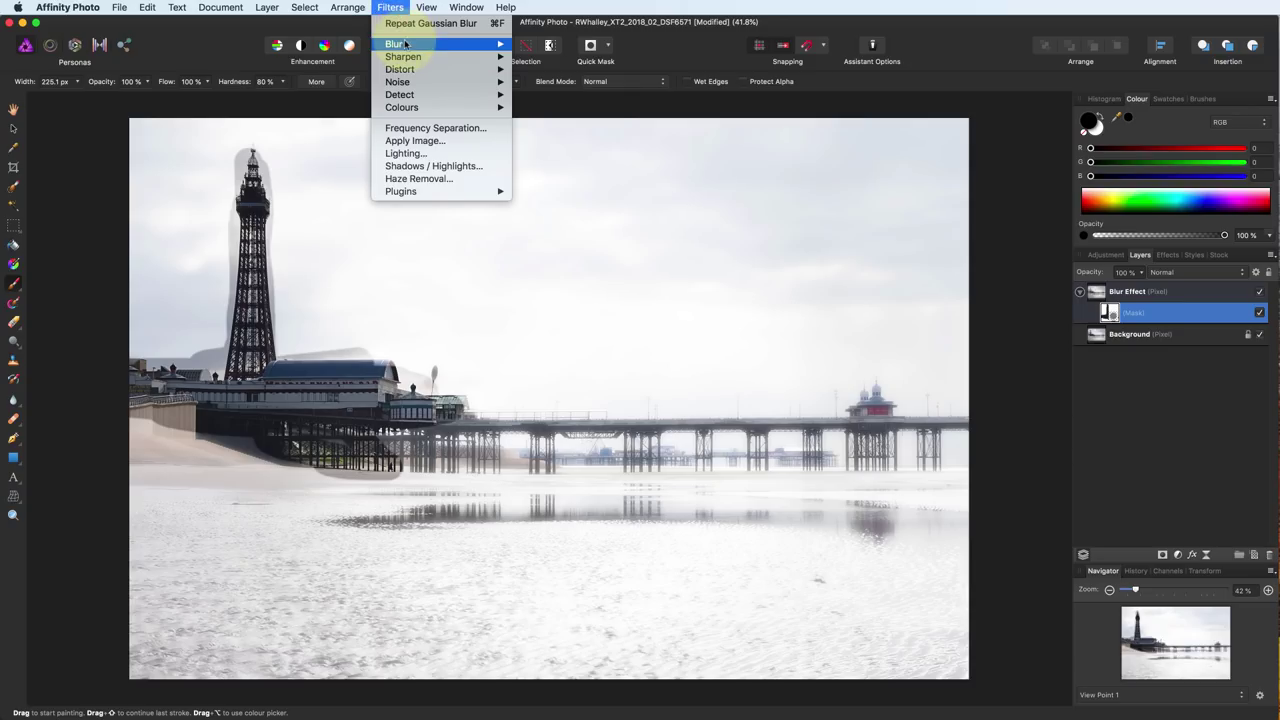
pyautogui.click(548, 44)
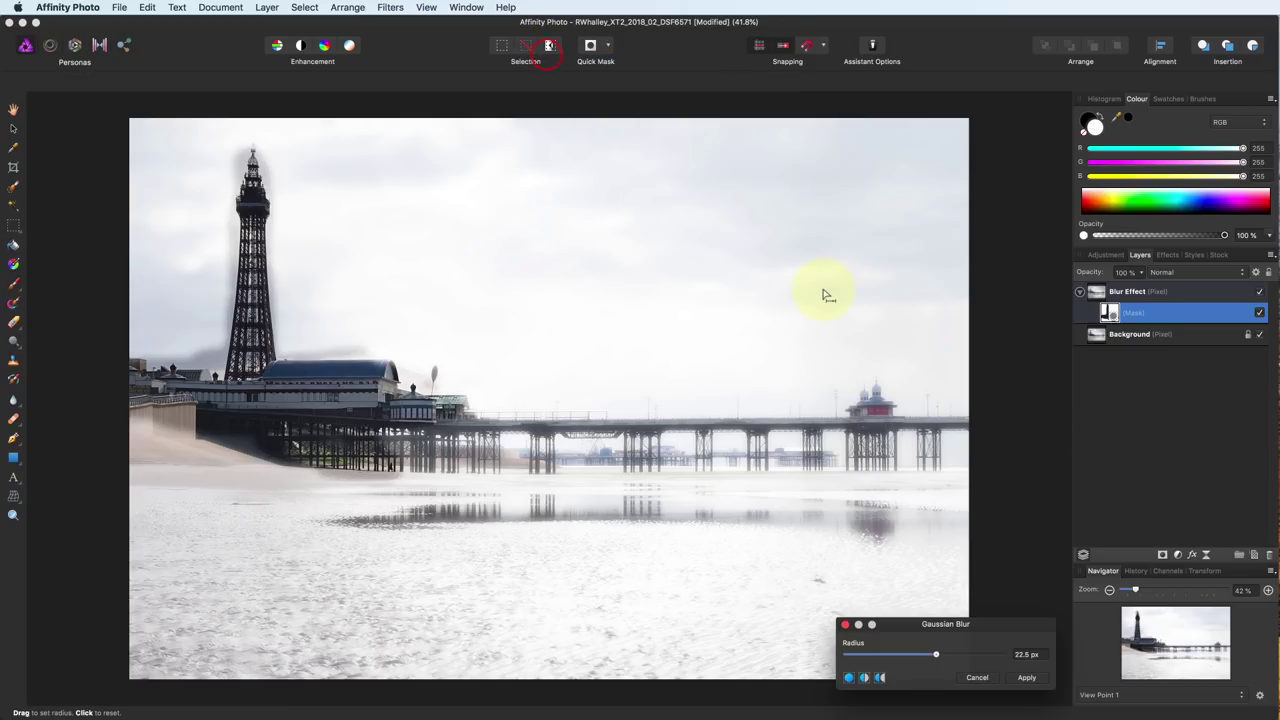
pyautogui.moveTo(934, 654); pyautogui.dragTo(979, 672)
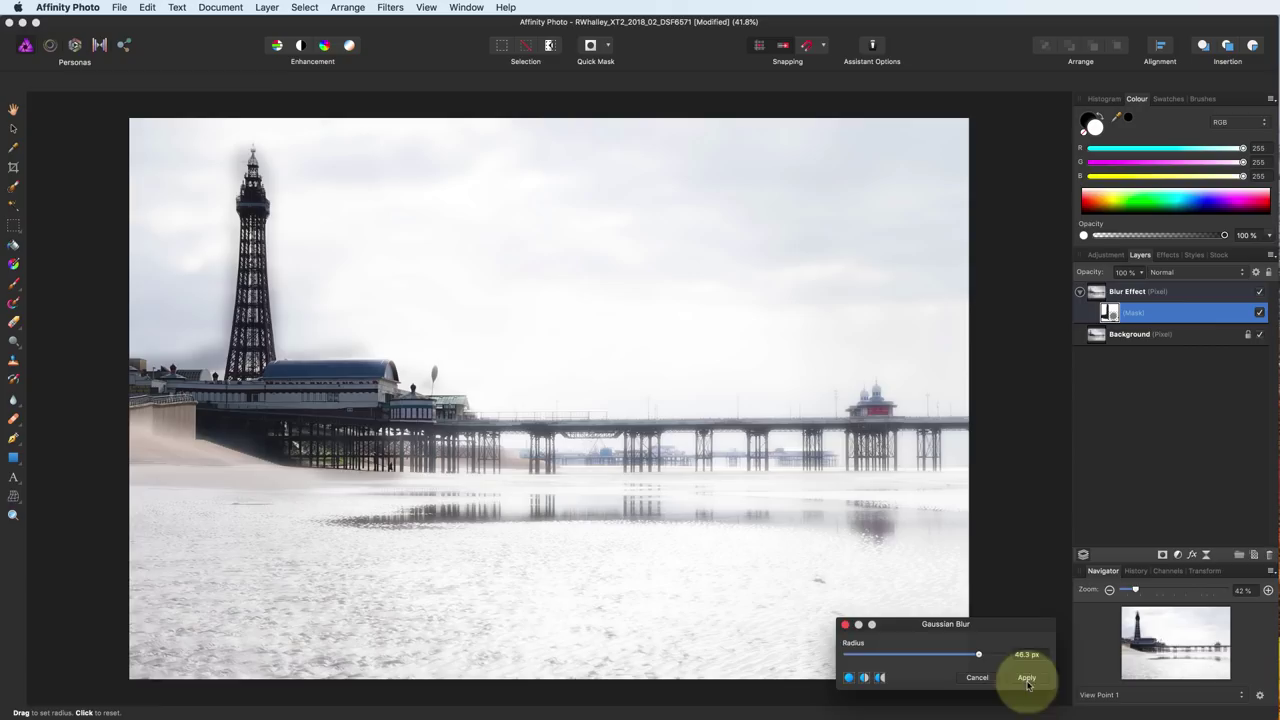
pyautogui.click(1025, 677)
pyautogui.press('x')
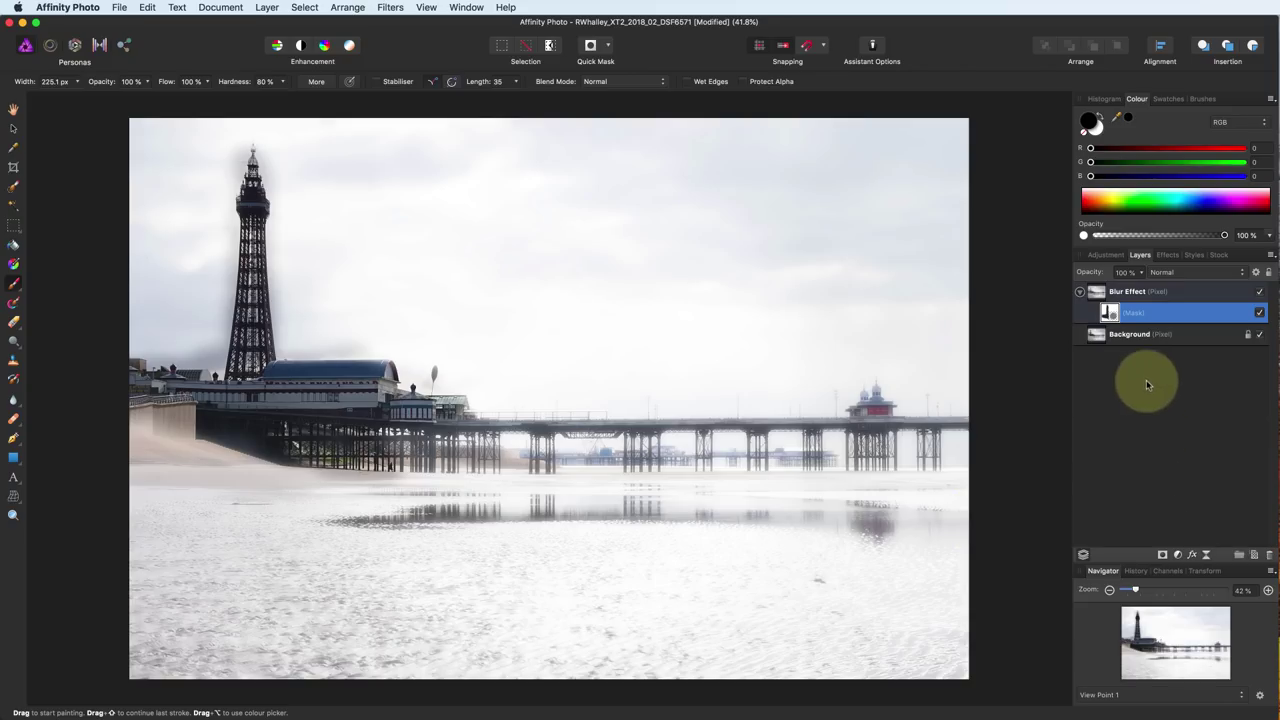
# - Delete the Blur Effect layer's mask and make the Background layer active
pyautogui.click(1109, 312)
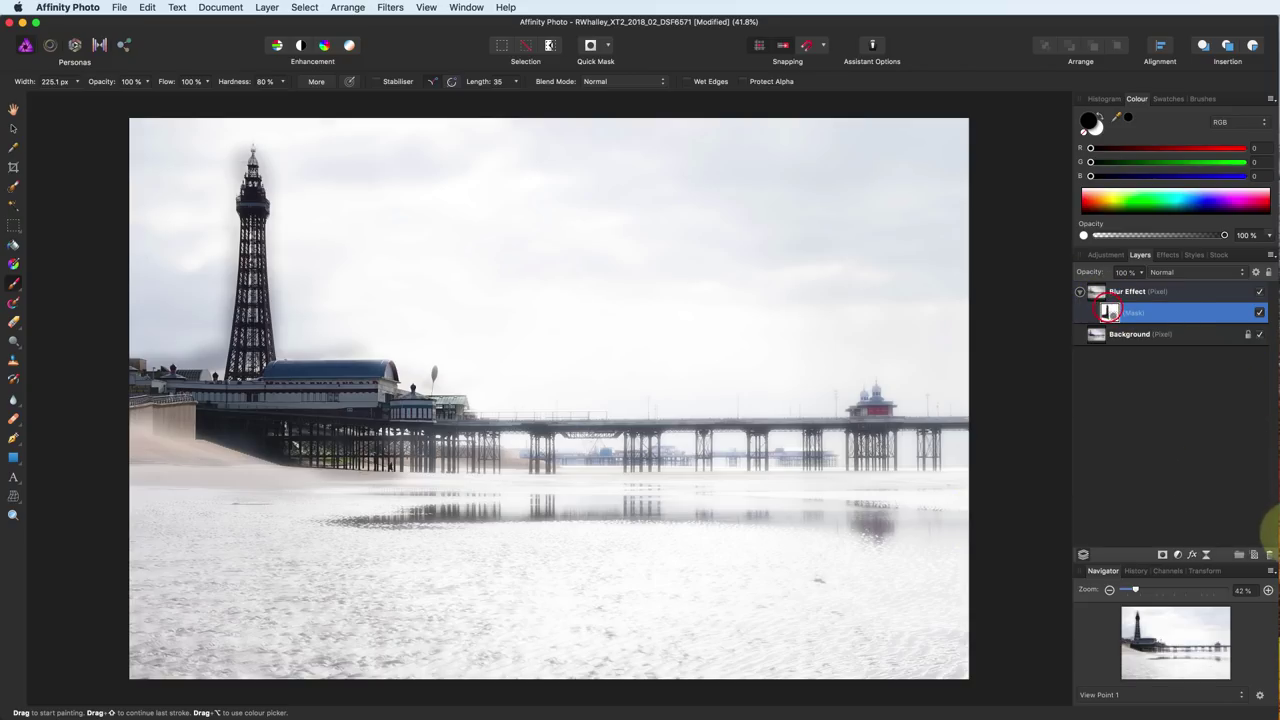
pyautogui.click(1268, 554)
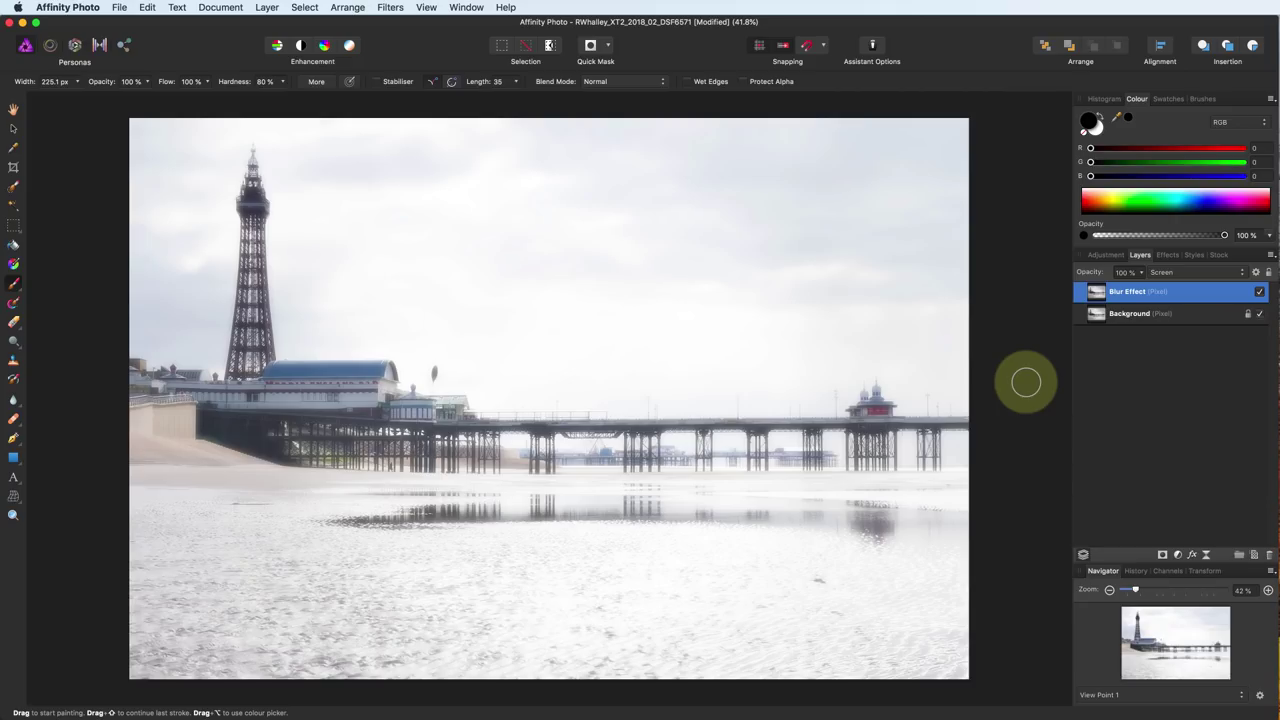
pyautogui.click(1116, 313)
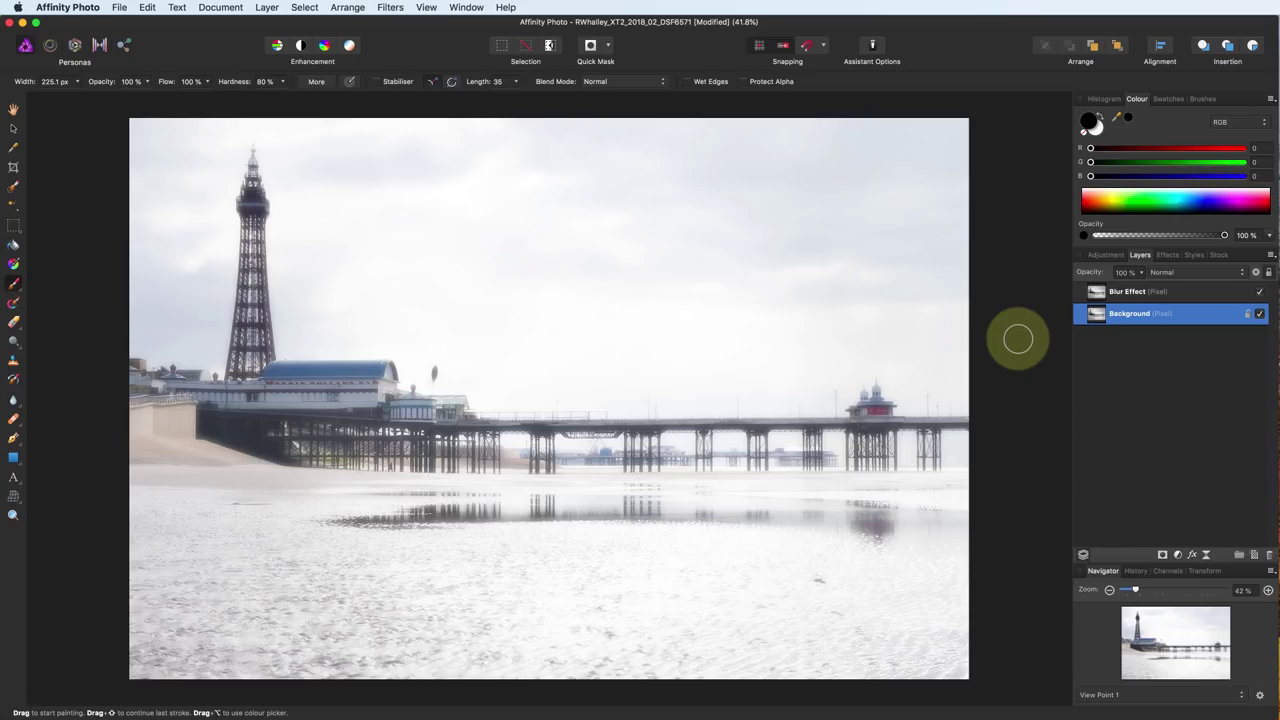
# - Select the Background's shadow tones via Select > Tonal Range > Select Shadows
pyautogui.click(304, 7)
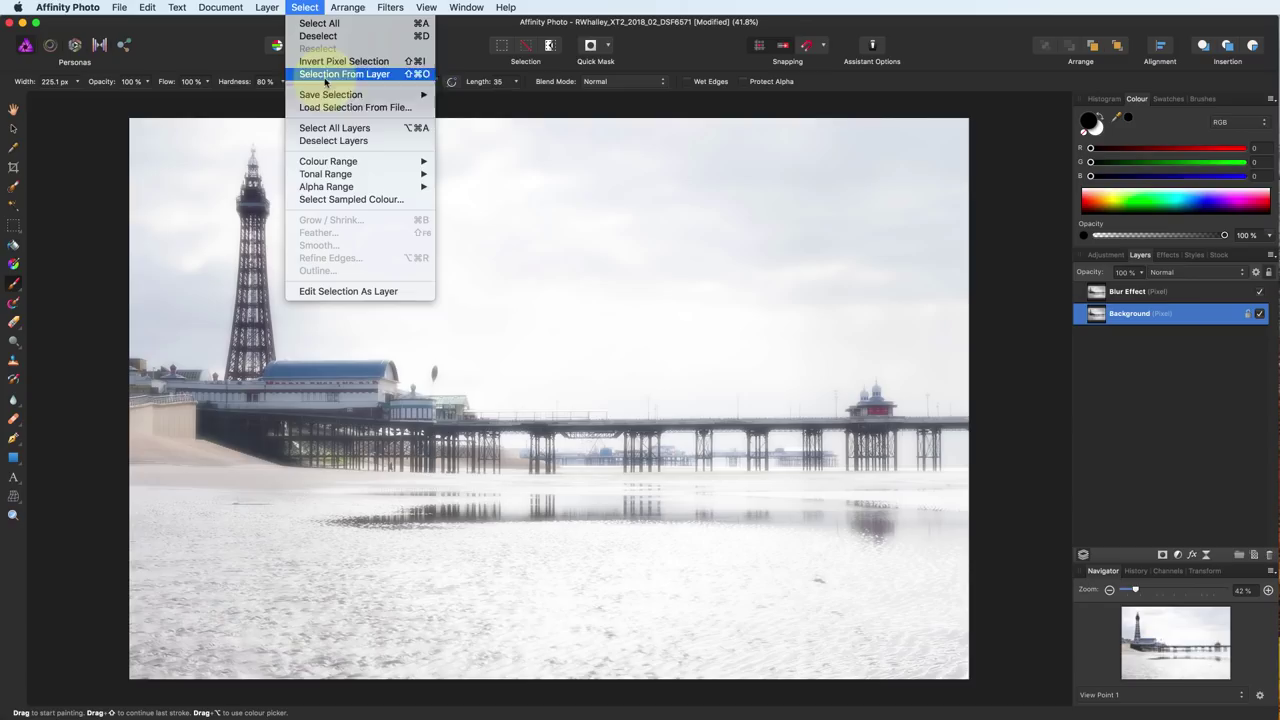
pyautogui.moveTo(349, 176)
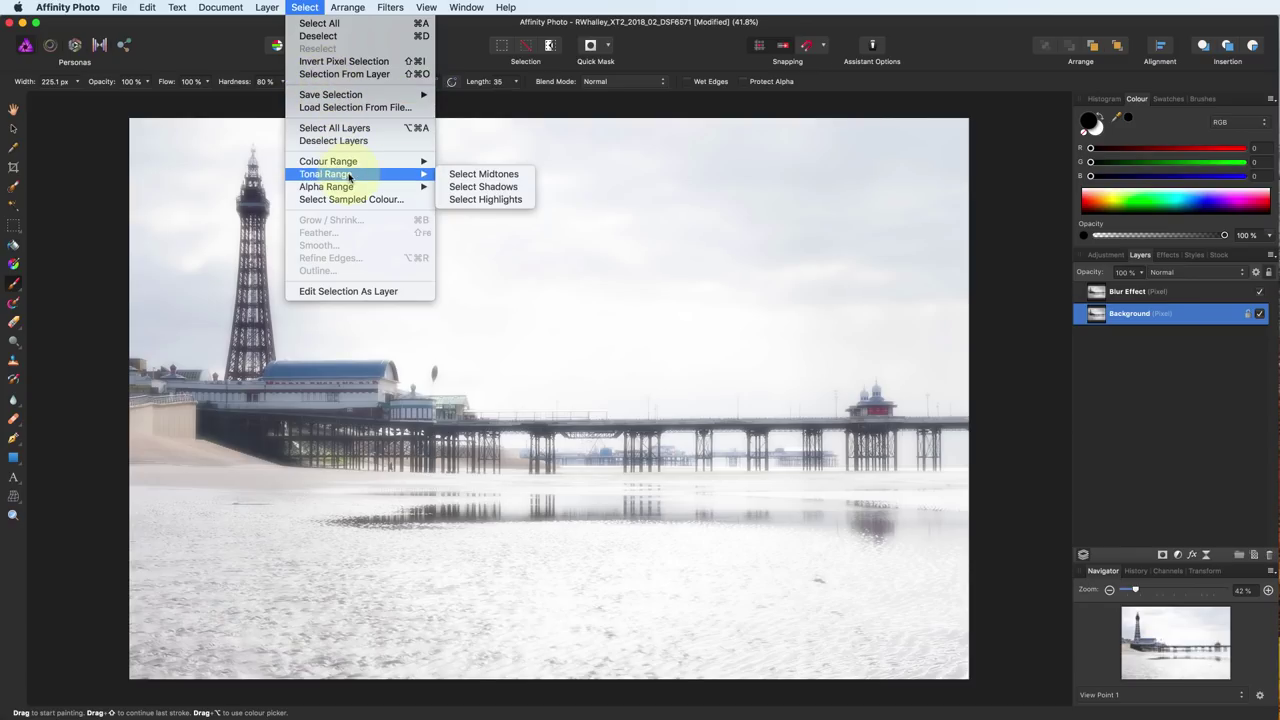
pyautogui.click(476, 188)
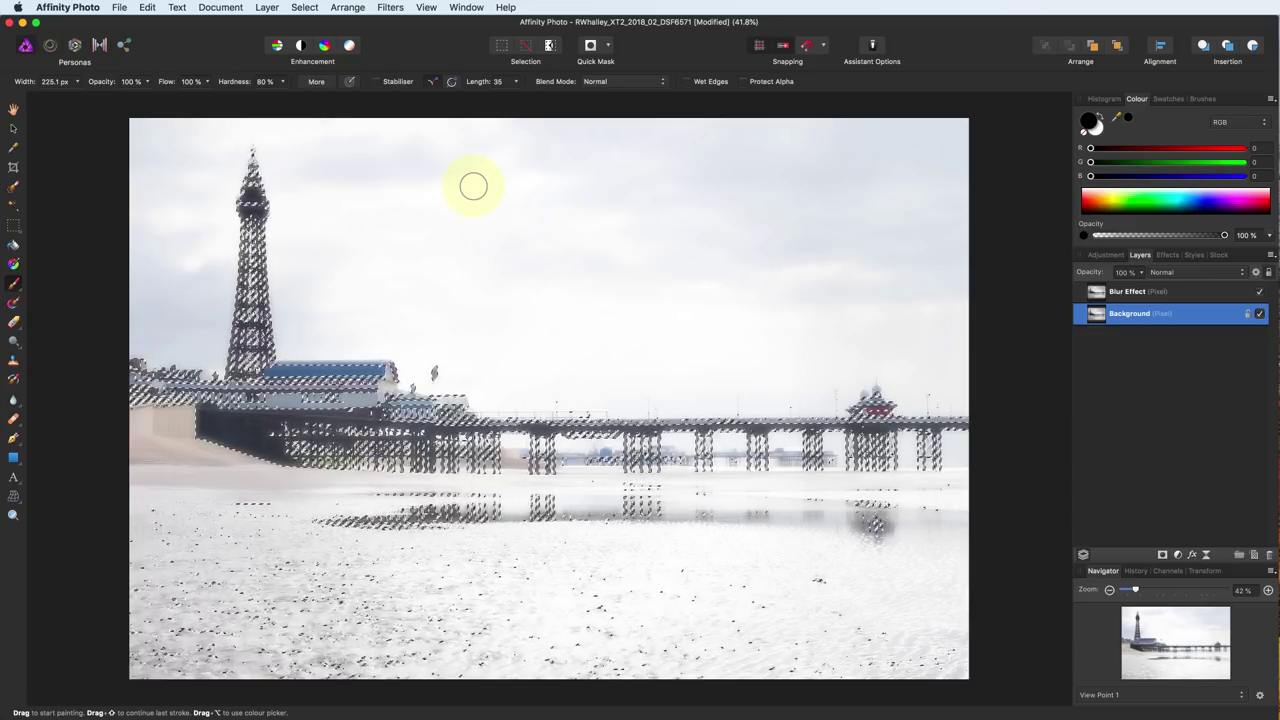
# - Add a mask to the Blur Effect layer from the shadows selection
pyautogui.click(1096, 291)
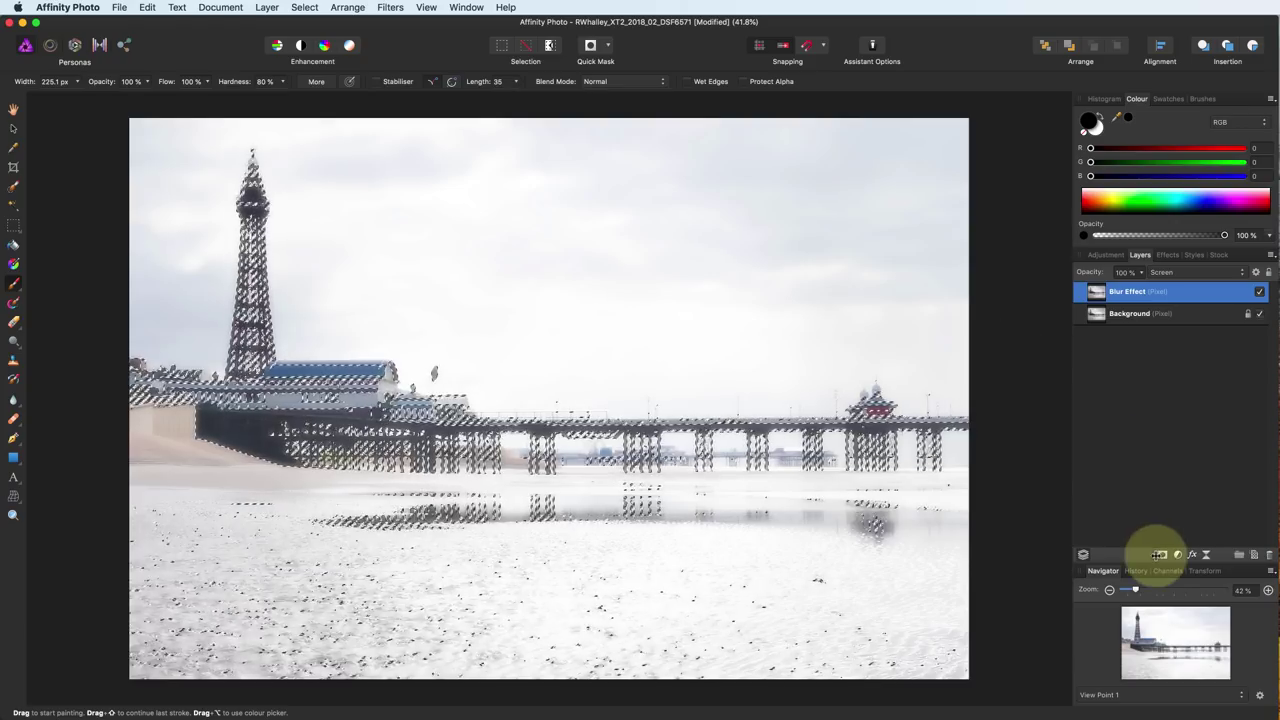
pyautogui.click(1160, 554)
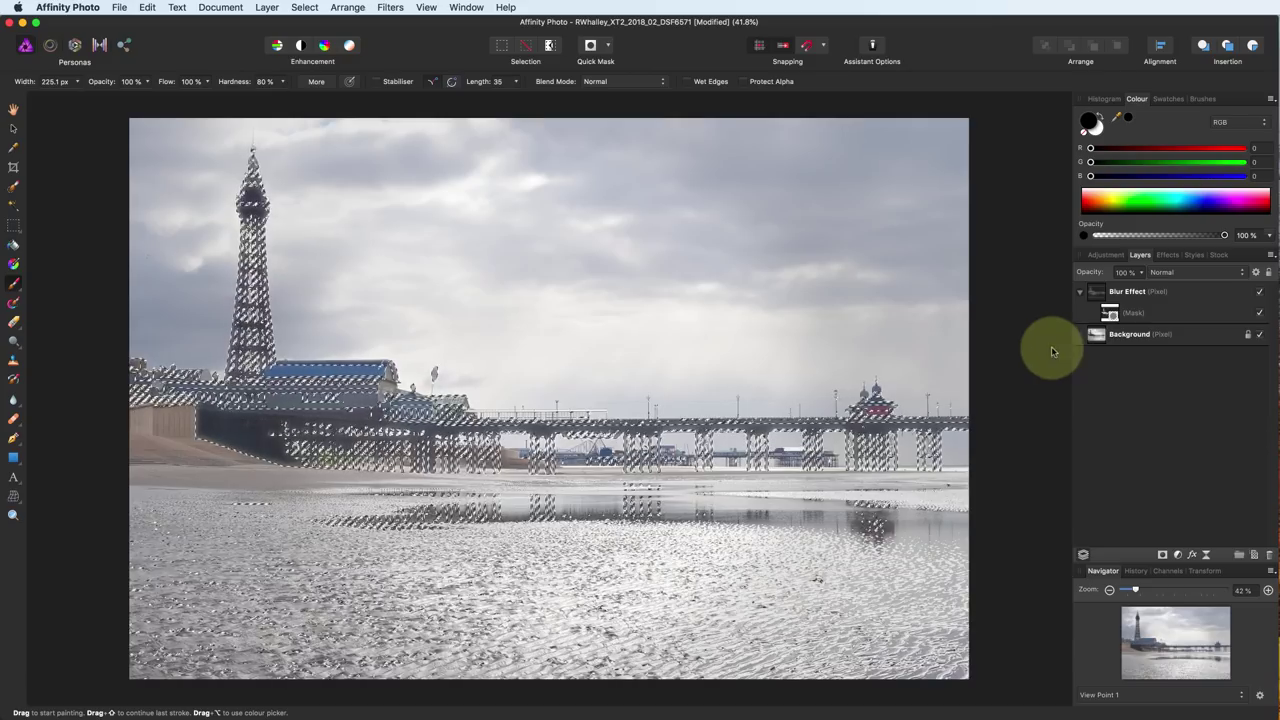
# - View the Blur Effect mask alone, clear the selection, and invert the mask
pyautogui.keyDown('alt'); pyautogui.click(1110, 313); pyautogui.keyUp('alt')
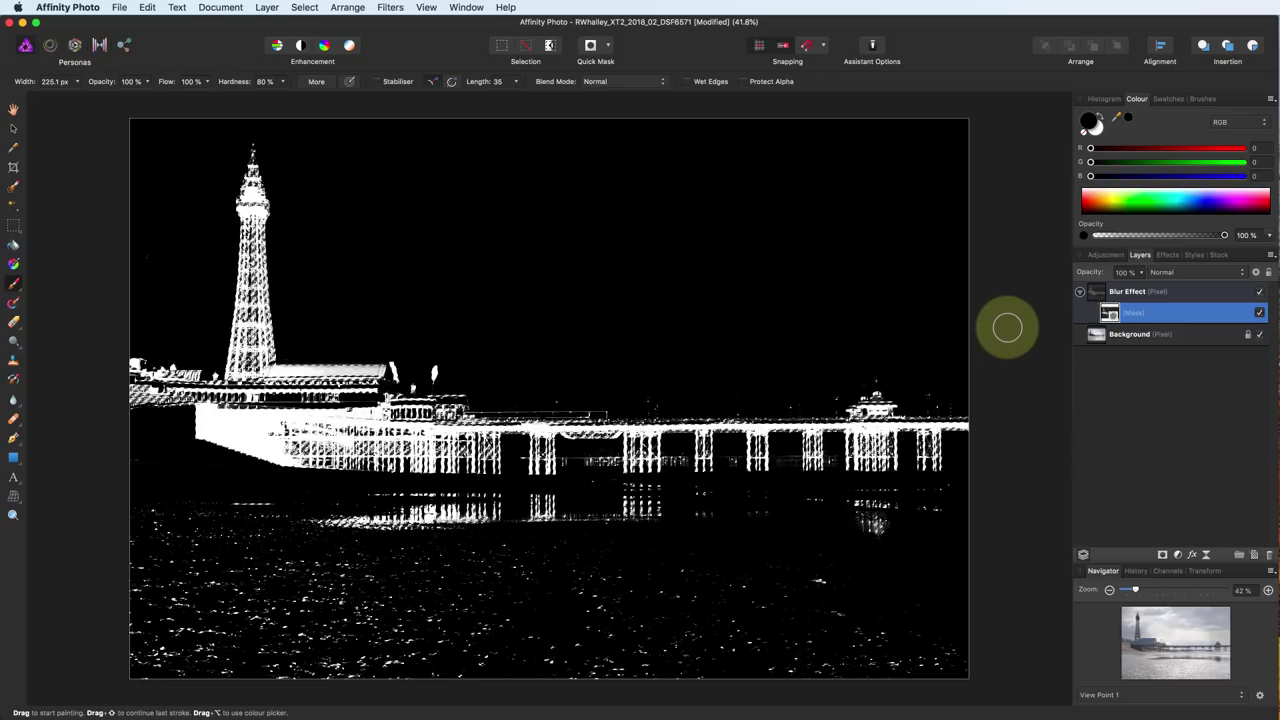
pyautogui.click(525, 45)
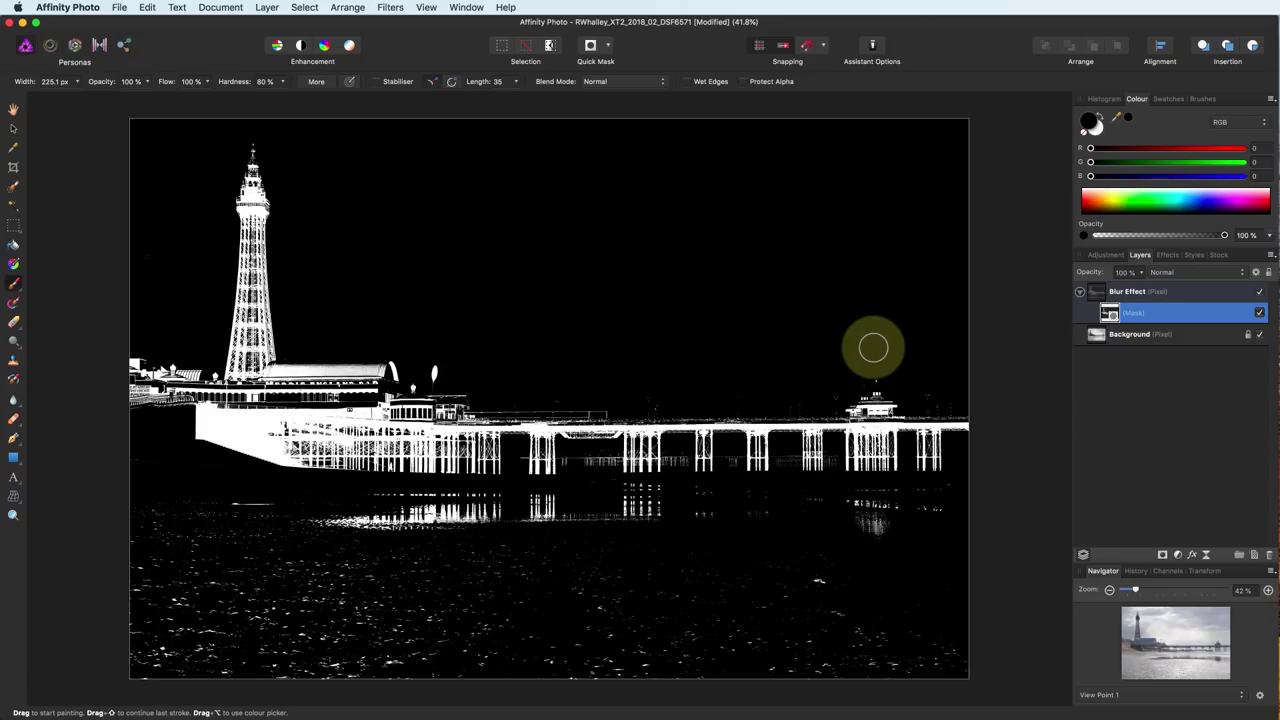
pyautogui.press('super+i')
pyautogui.click(873, 347)
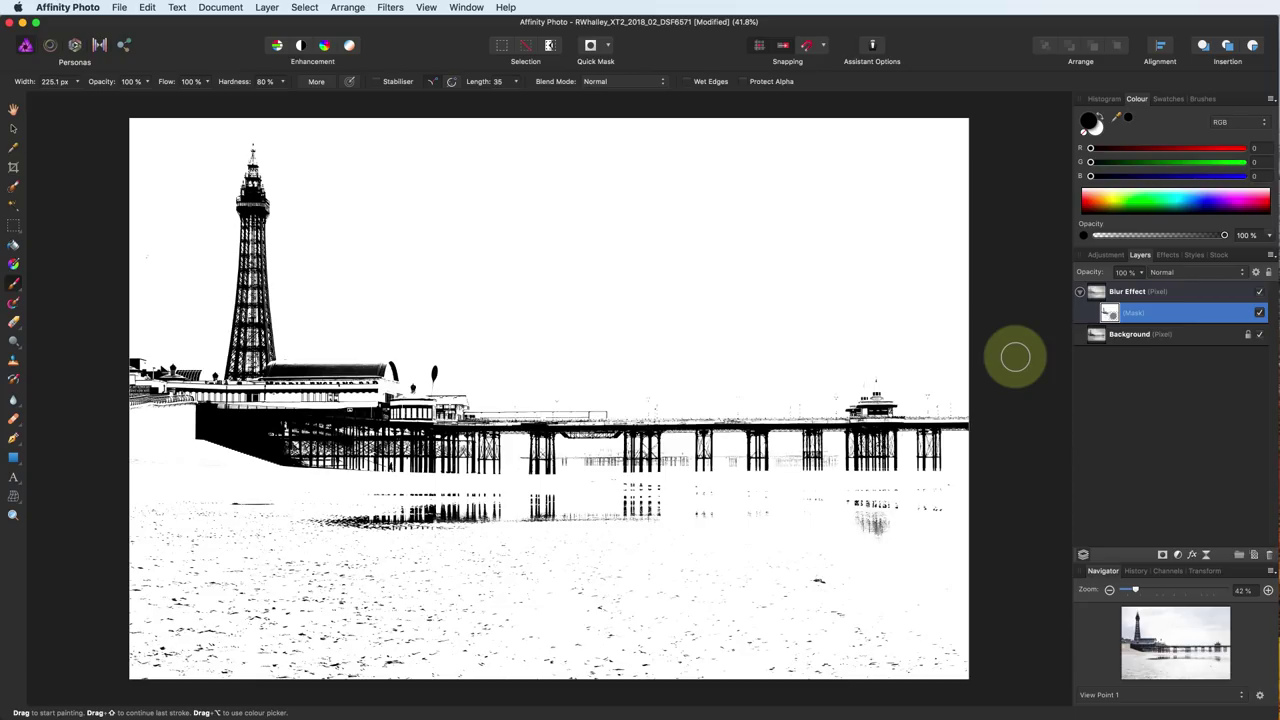
# - Return to the composite view and toggle the mask off and on to compare
pyautogui.click(1097, 291)
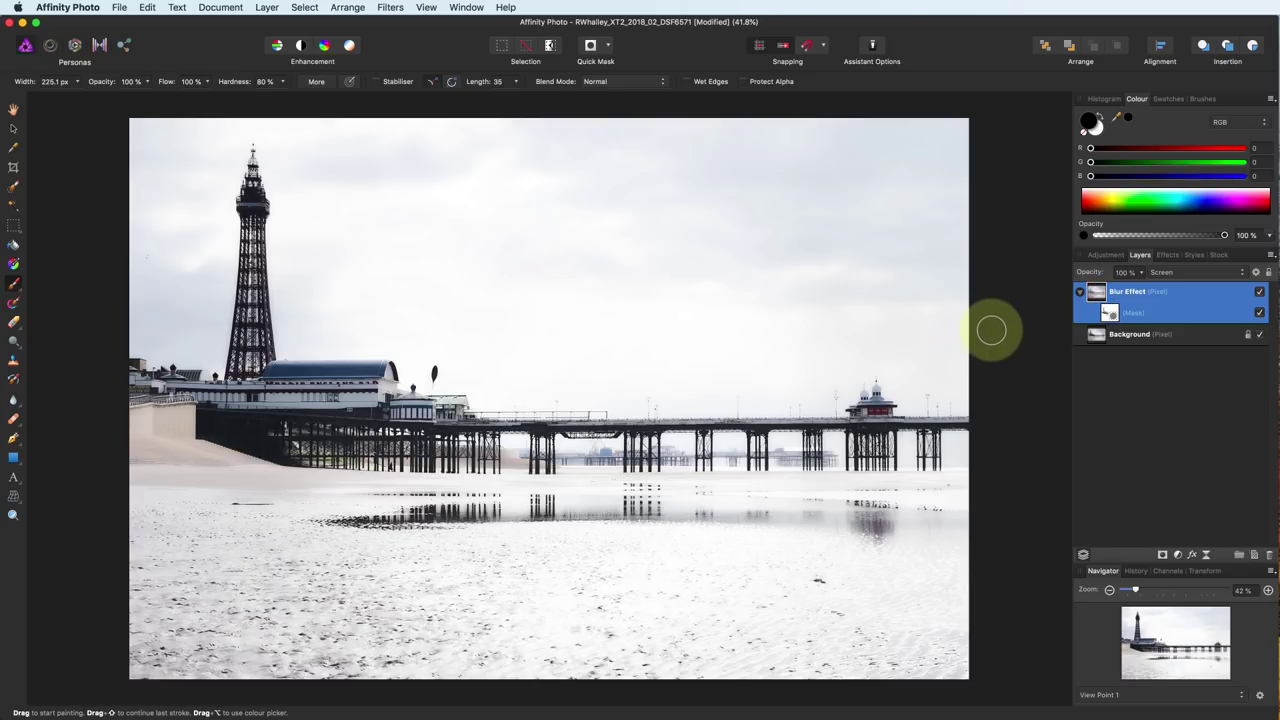
pyautogui.click(1259, 313)
pyautogui.click(1259, 313)
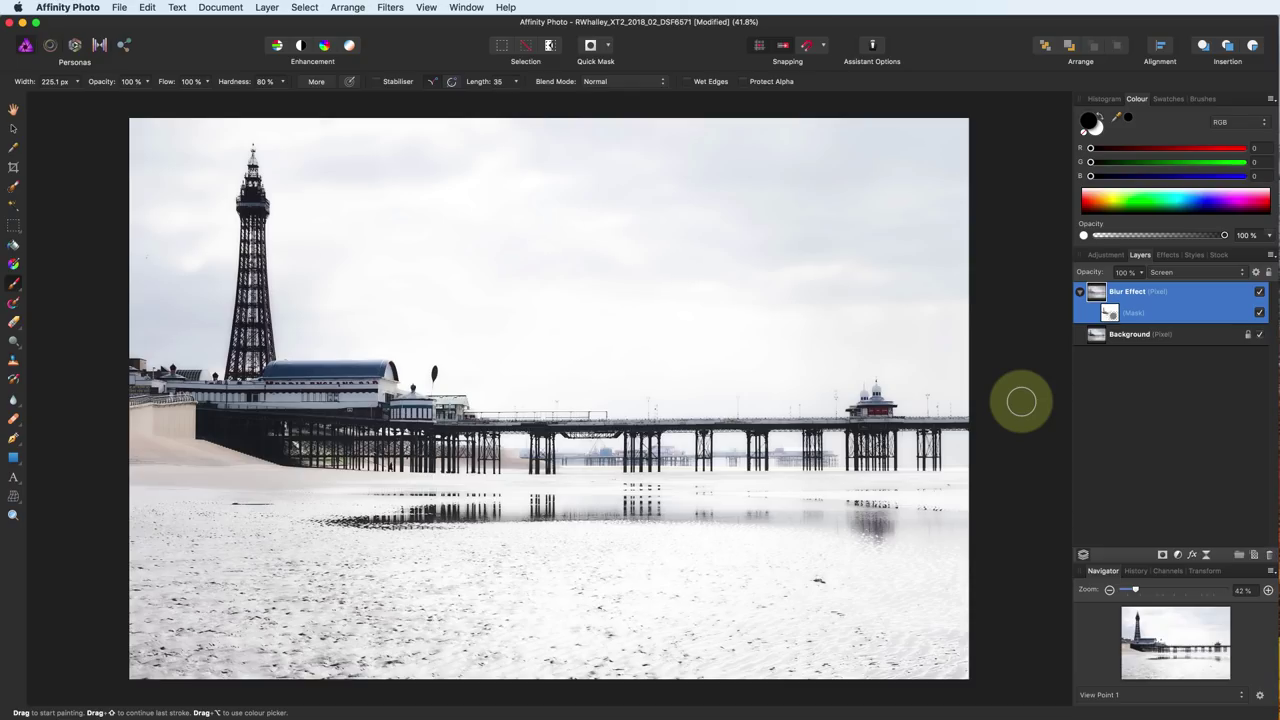
# - Preview a 1 px Gaussian Blur on the shadows mask, cancel it, and delete the mask from Blur Effect
pyautogui.click(1110, 312)
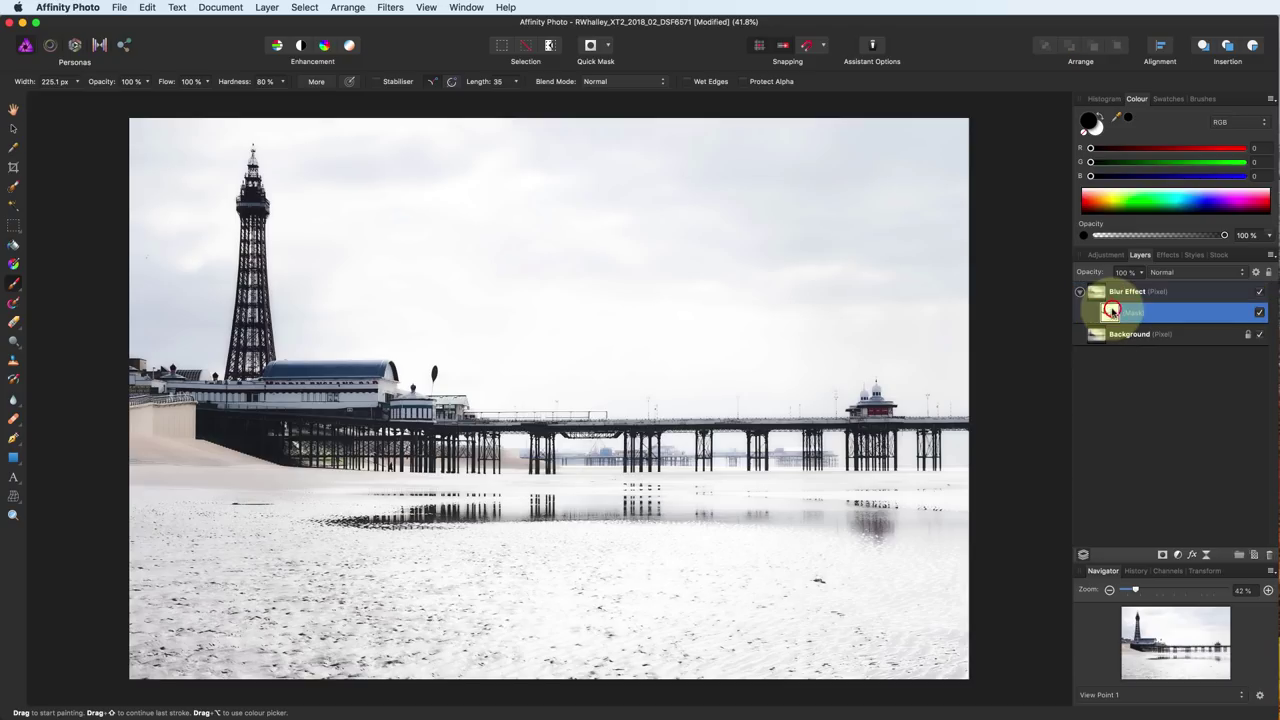
pyautogui.click(388, 8)
pyautogui.moveTo(394, 44)
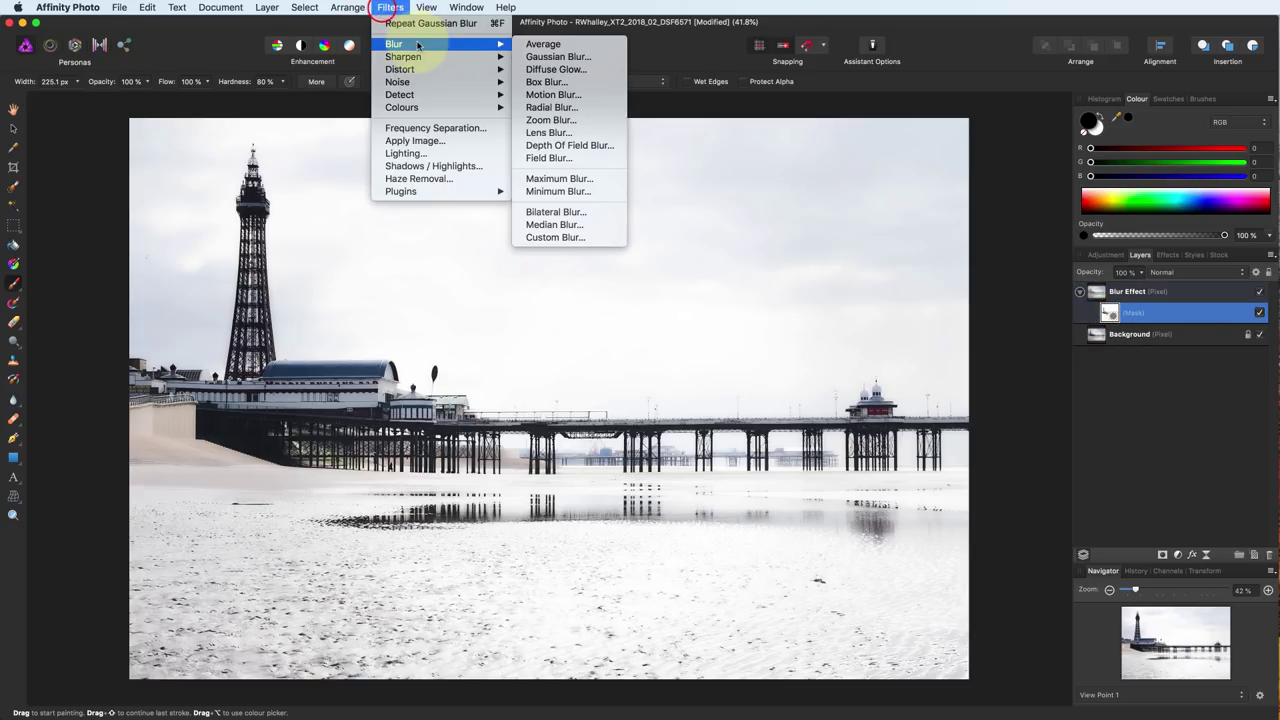
pyautogui.click(540, 55)
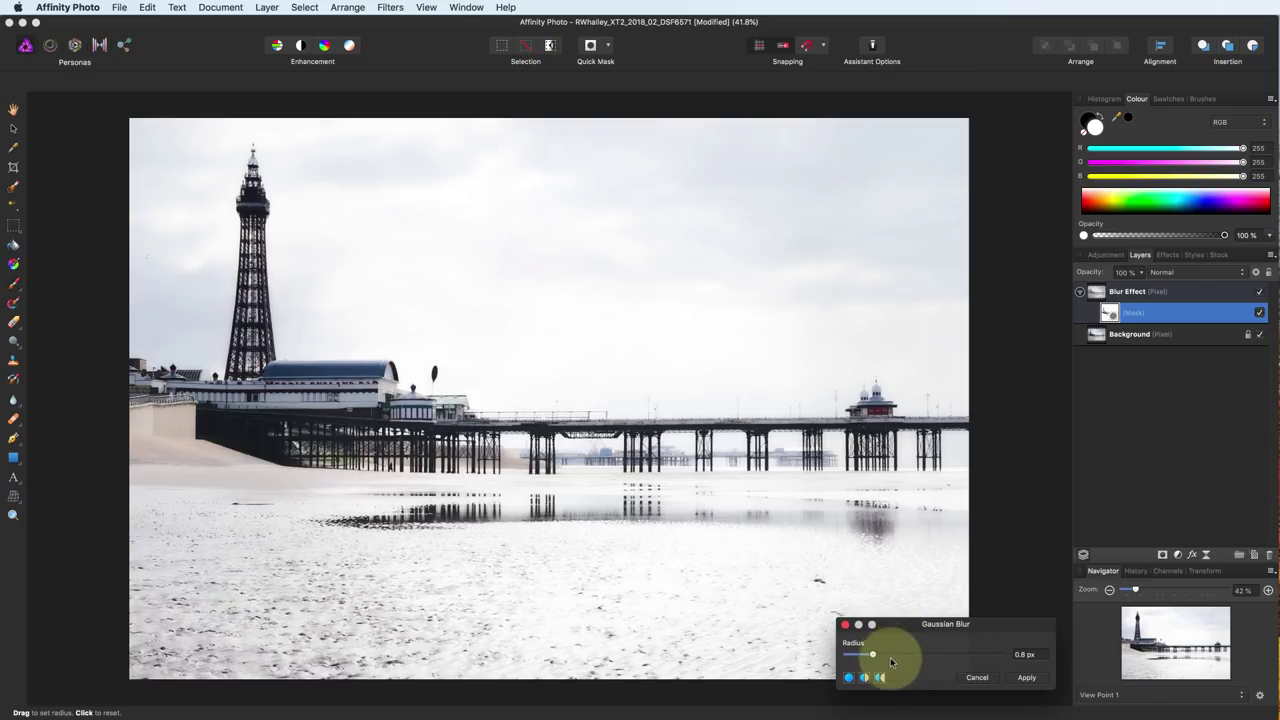
pyautogui.moveTo(873, 655)
pyautogui.mouseDown()
pyautogui.moveTo(924, 657)
pyautogui.moveTo(868, 656)
pyautogui.moveTo(886, 656)
pyautogui.mouseUp()
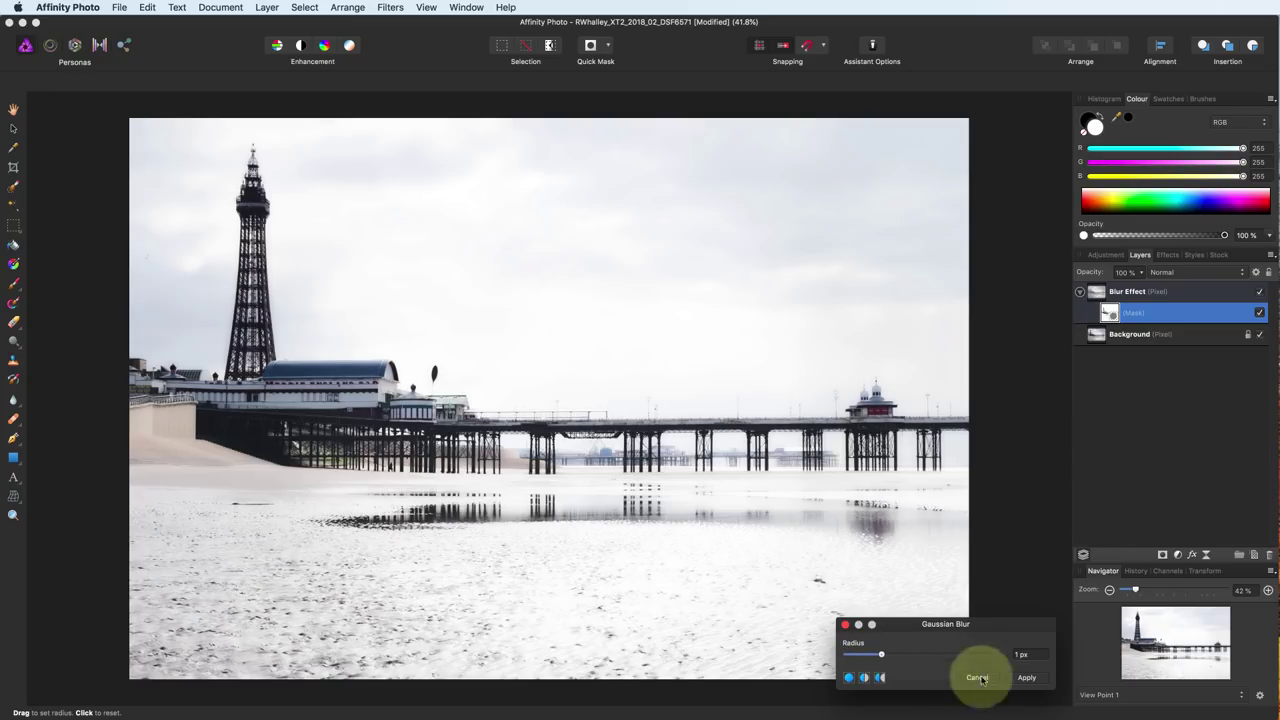
pyautogui.click(1027, 677)
pyautogui.press('b')
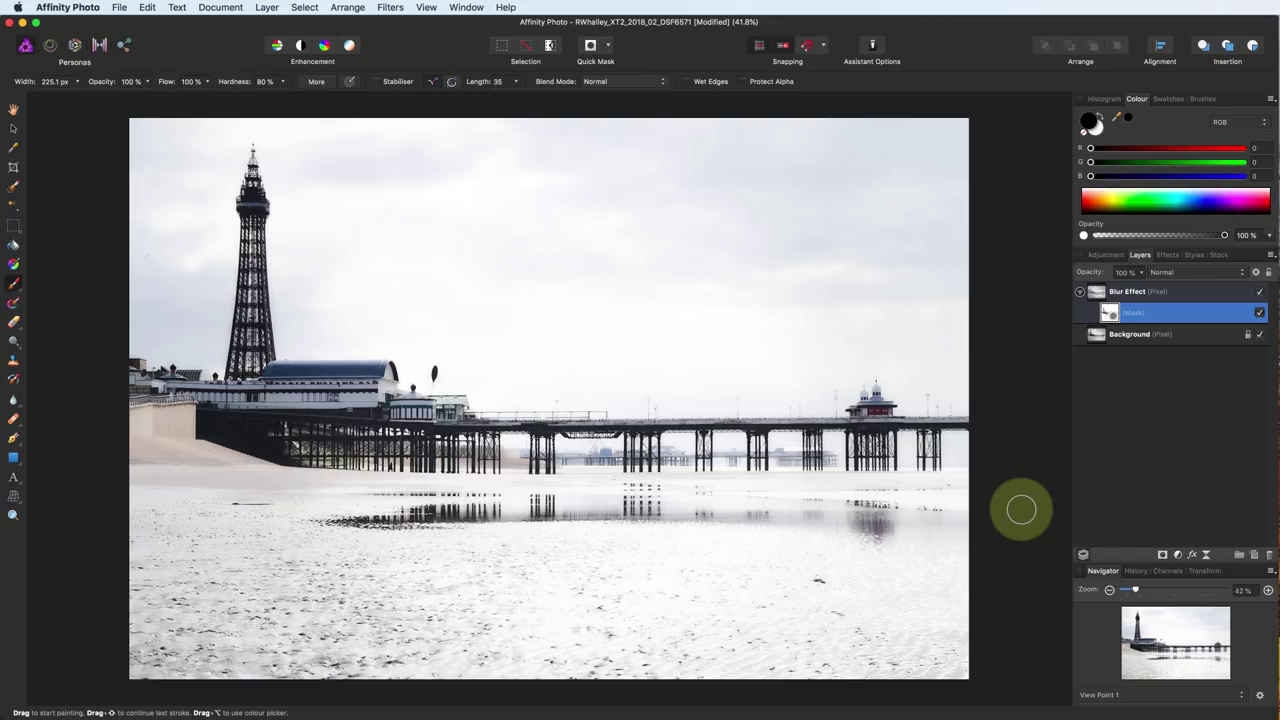
pyautogui.moveTo(1110, 313); pyautogui.dragTo(1266, 553)
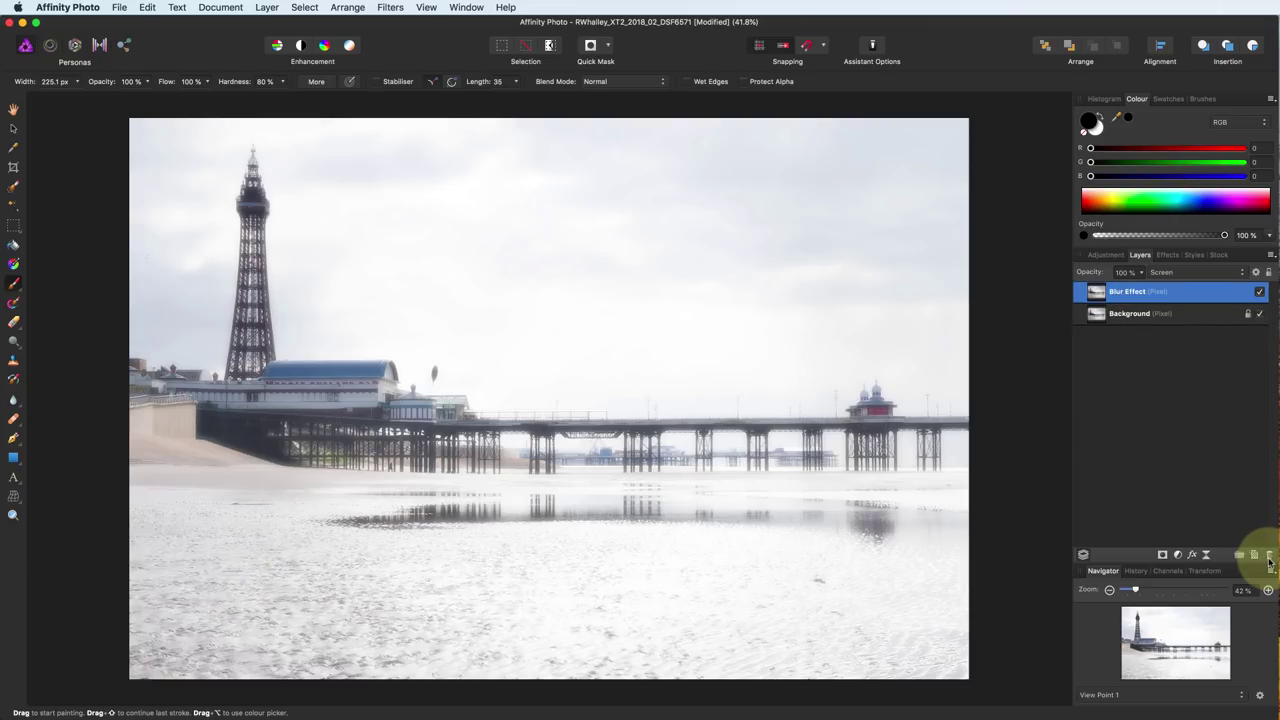
# - Select the blue tones of the Background layer with Colour Range > Select Blues, then target Blur Effect
pyautogui.click(1115, 313)
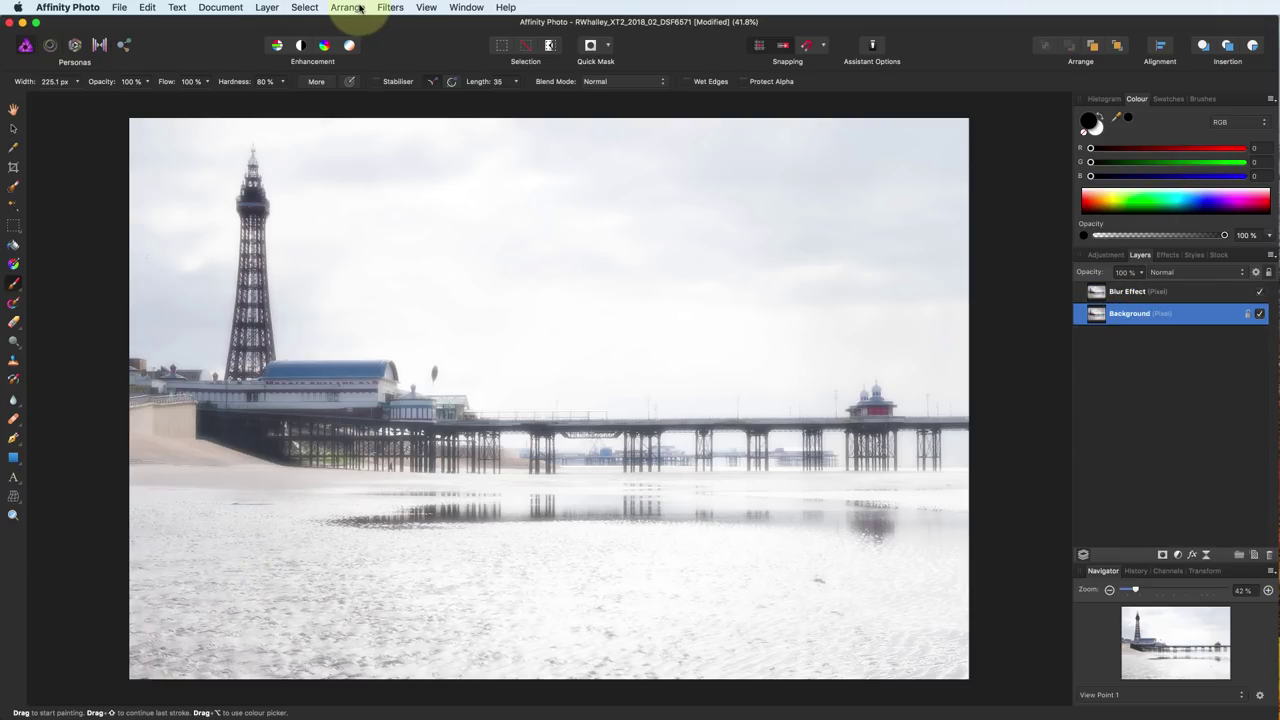
pyautogui.click(278, 8)
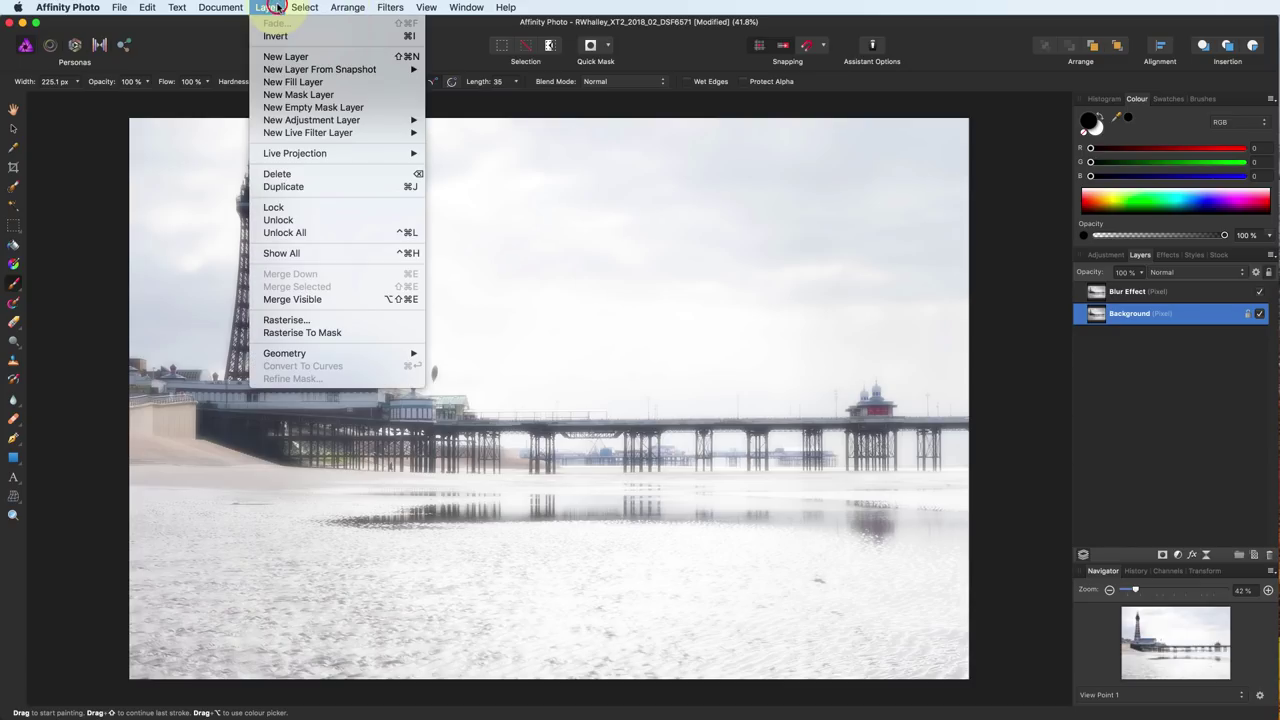
pyautogui.moveTo(304, 8)
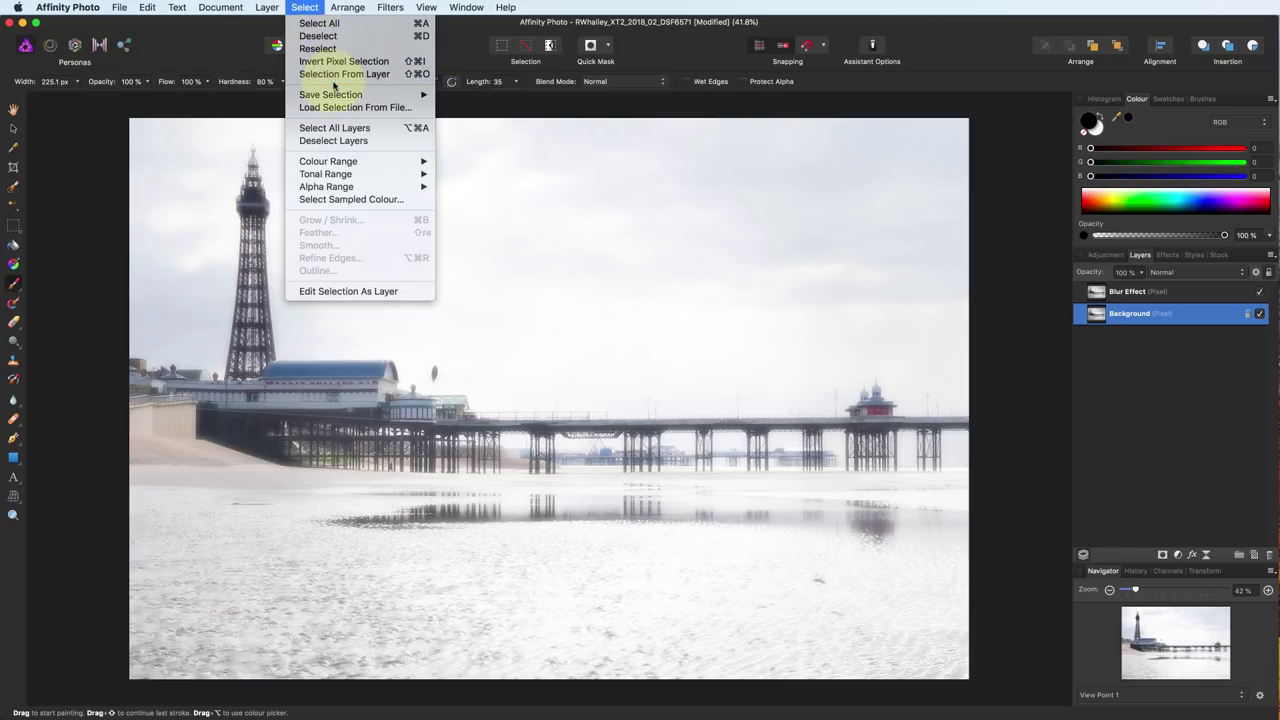
pyautogui.moveTo(350, 161)
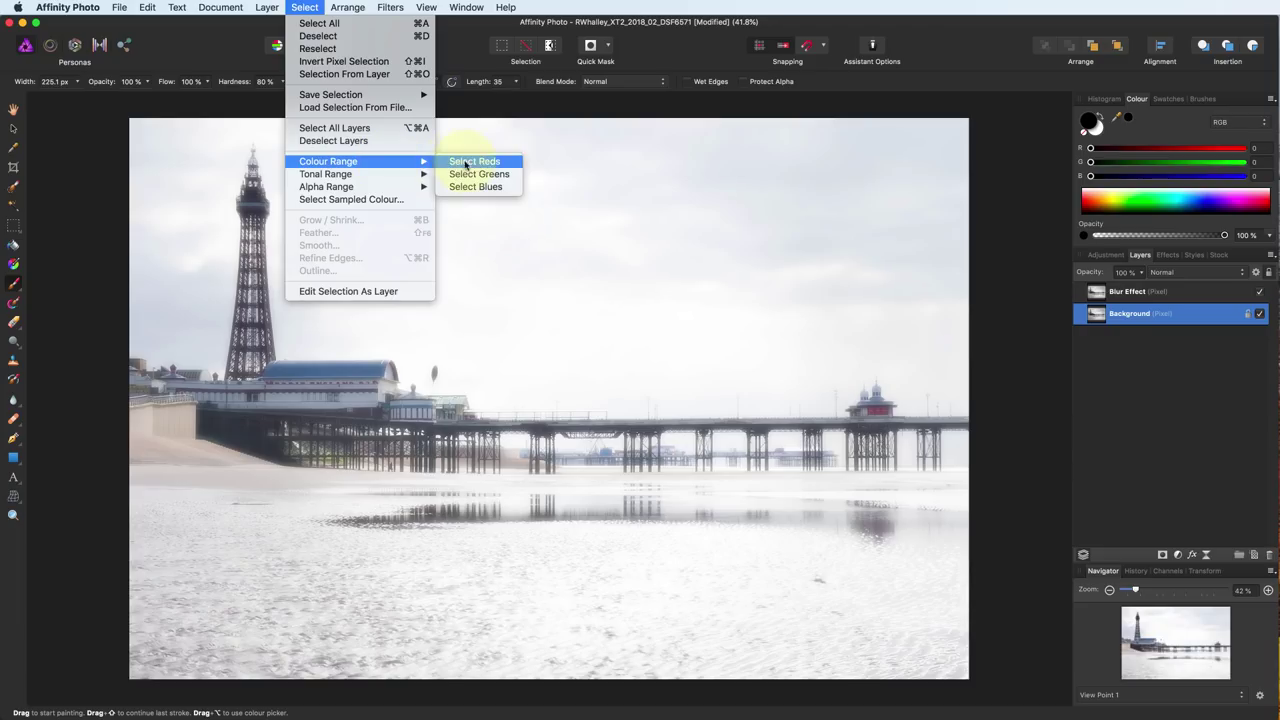
pyautogui.click(482, 187)
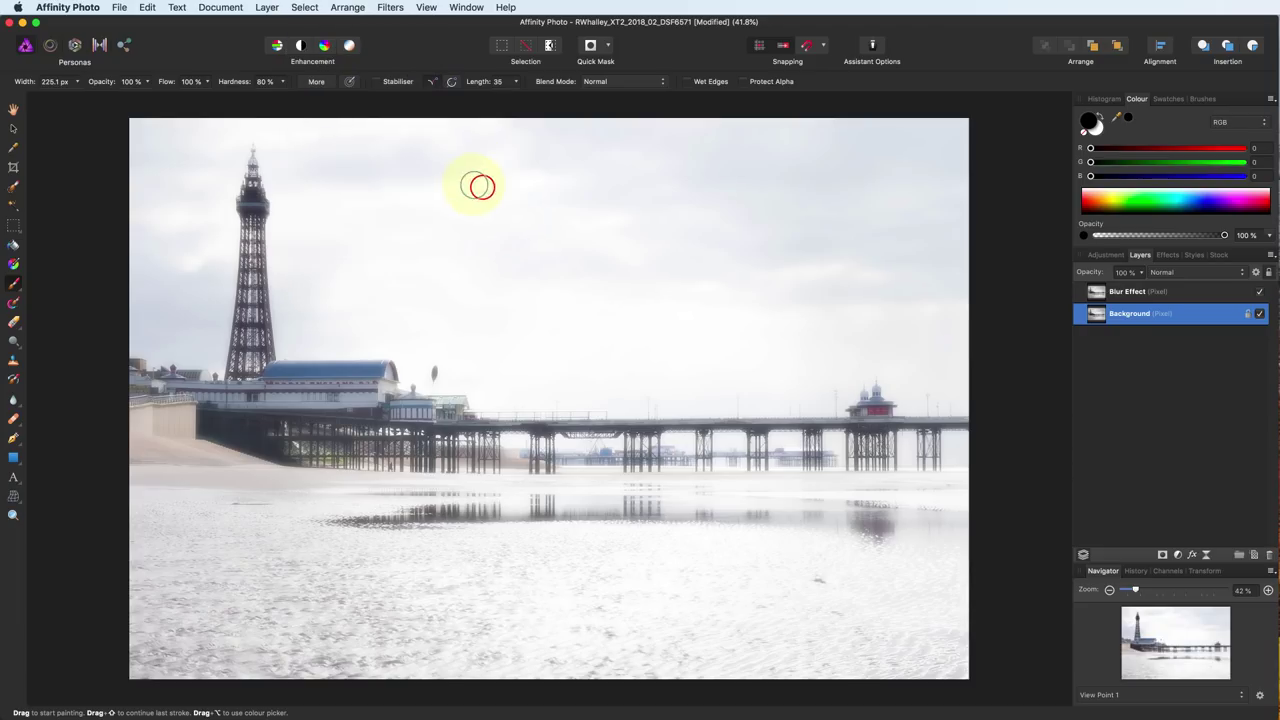
pyautogui.click(1100, 291)
# - Add a mask to Blur Effect from the blue selection and view it on its own
pyautogui.click(1162, 556)
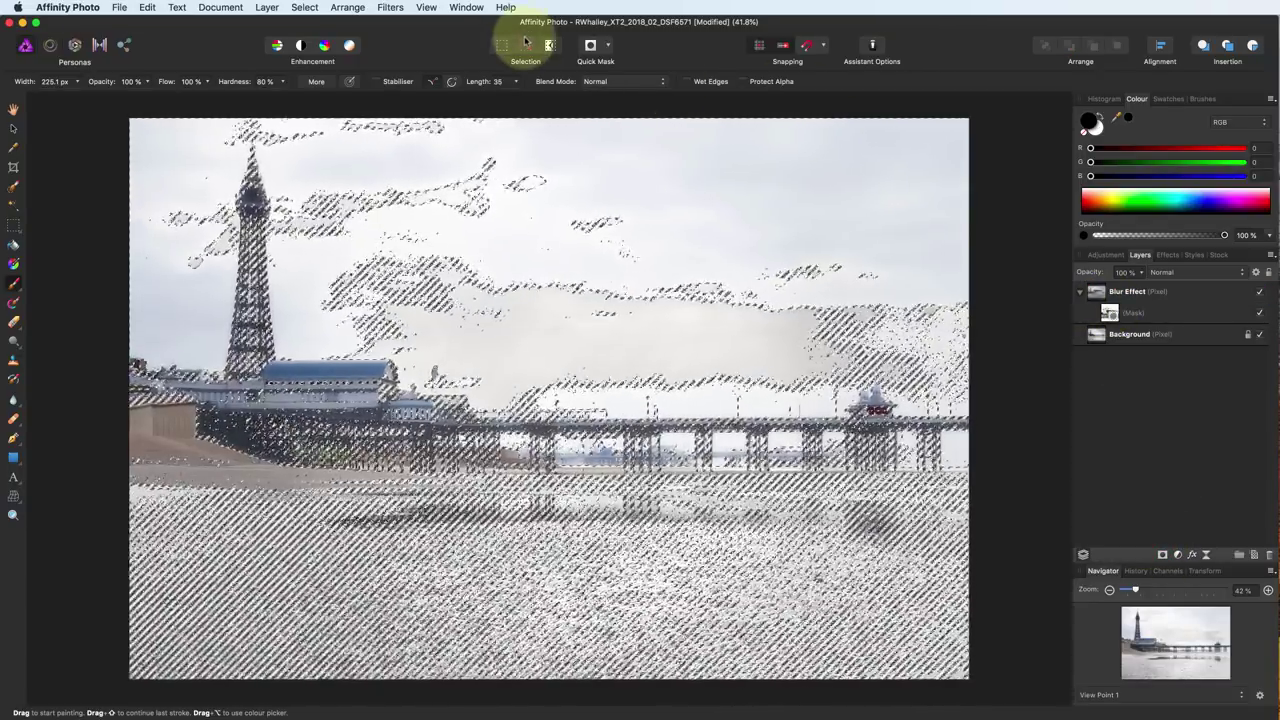
pyautogui.keyDown('alt'); pyautogui.click(1111, 313); pyautogui.keyUp('alt')
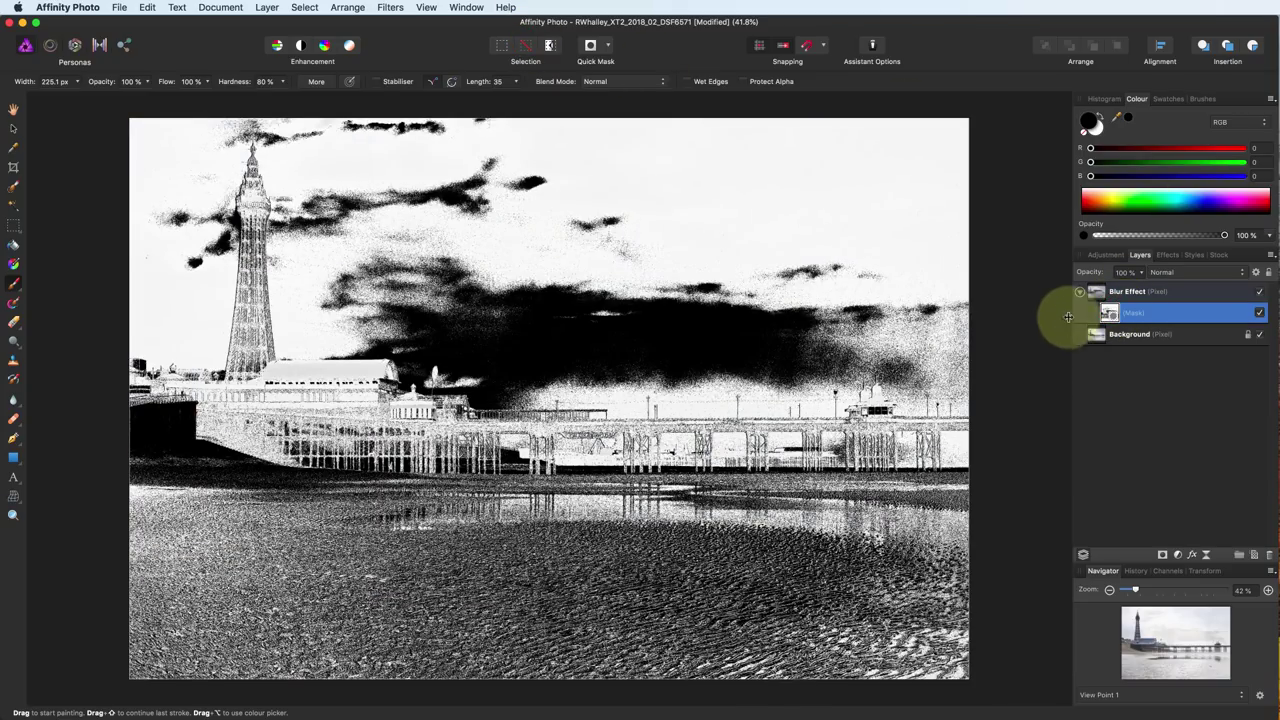
pyautogui.keyDown('alt'); pyautogui.click(1111, 313); pyautogui.keyUp('alt')
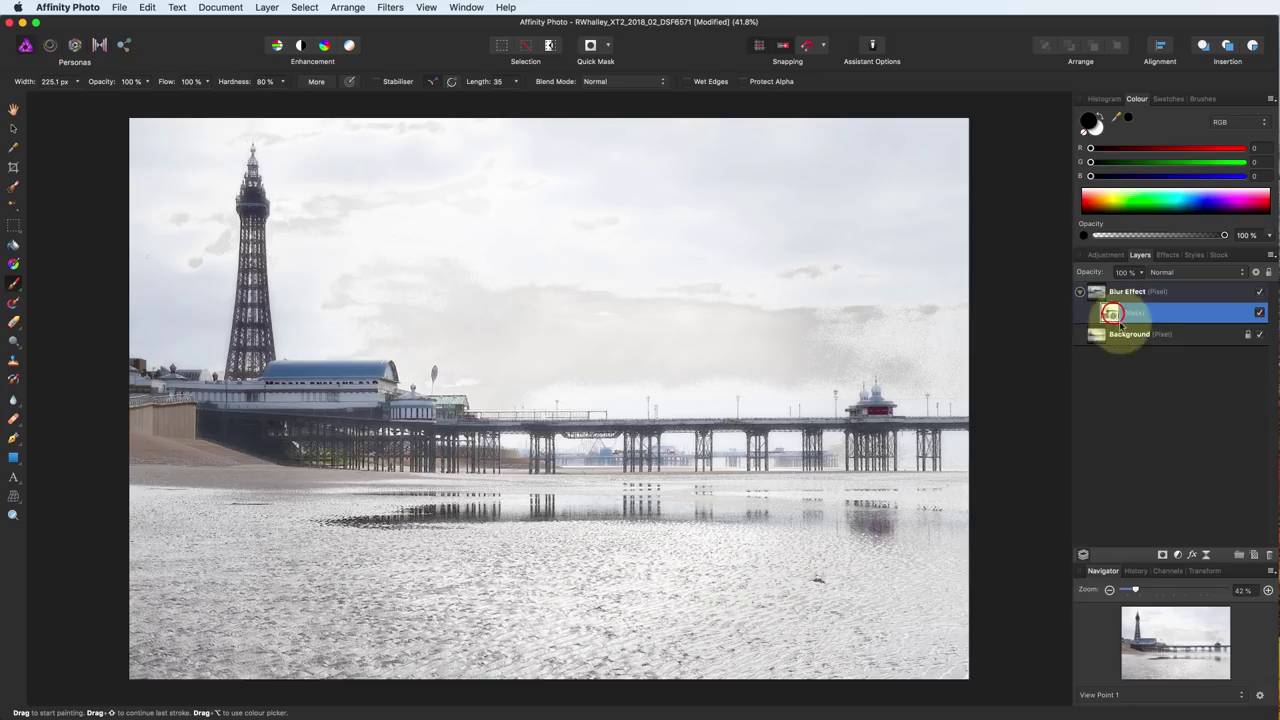
# - Soften the Blur Effect mask with a Gaussian Blur of about 5.9 px
pyautogui.click(390, 7)
pyautogui.click(398, 44)
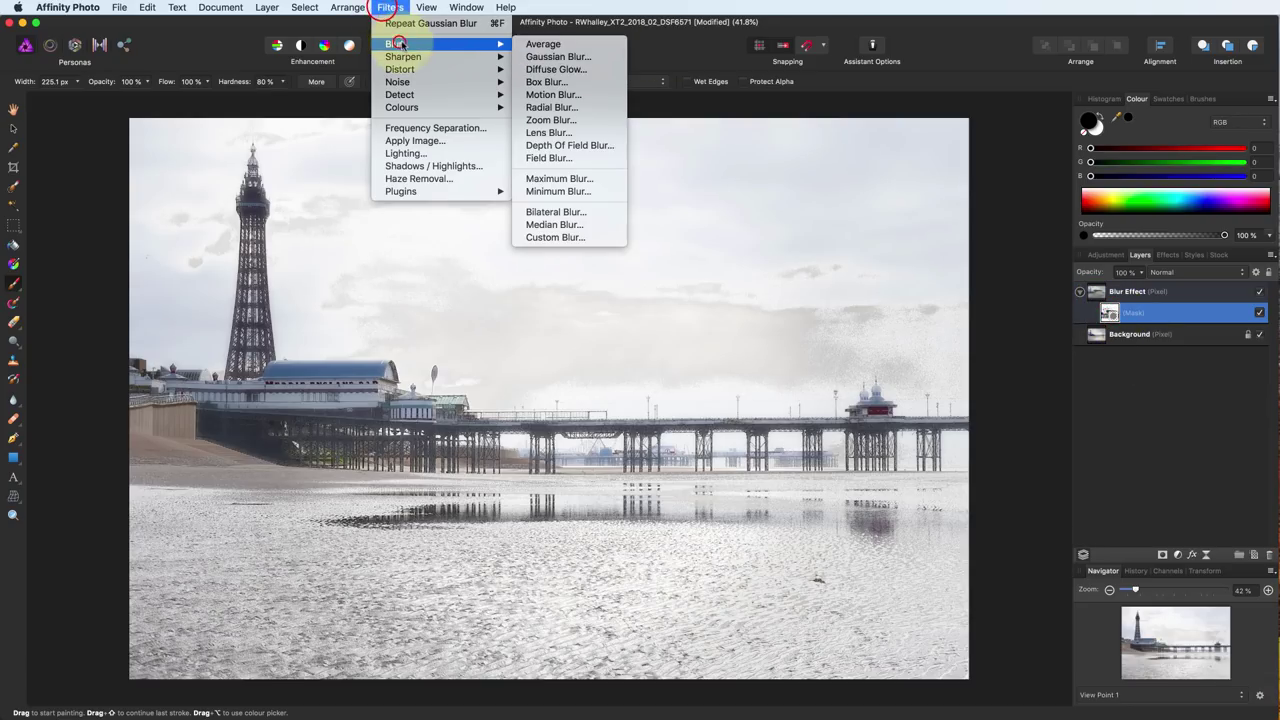
pyautogui.click(558, 56)
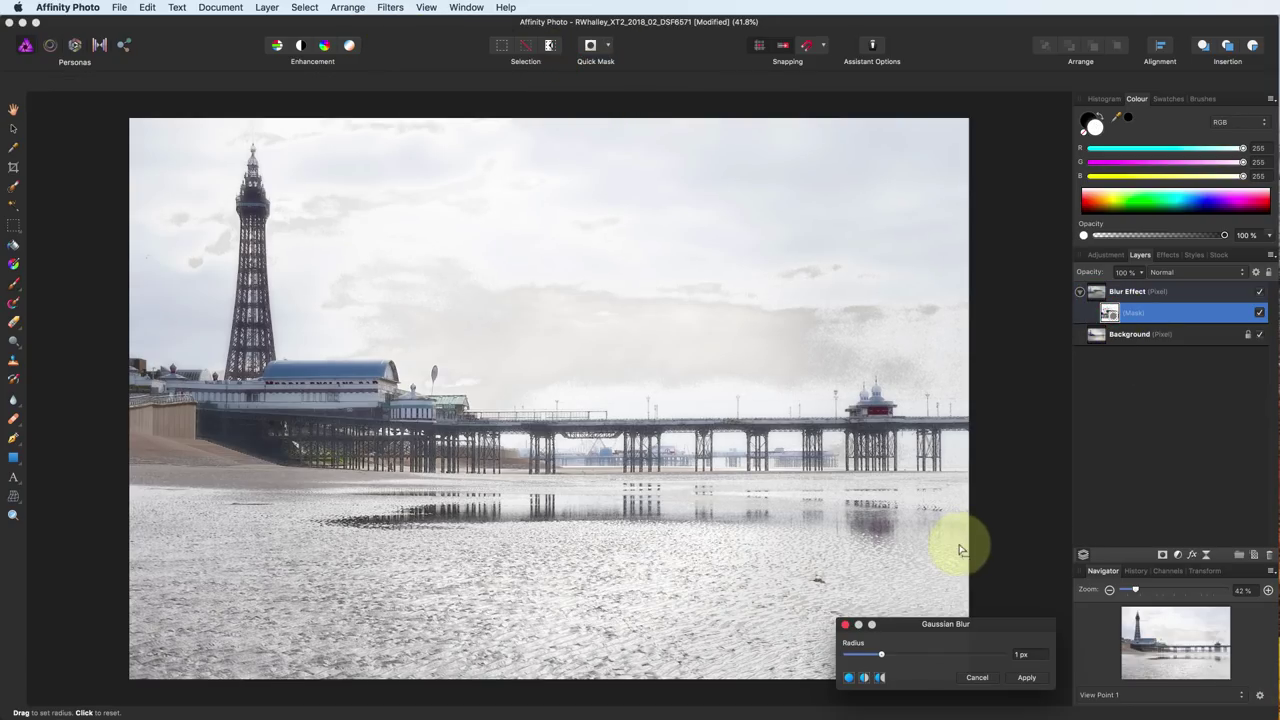
pyautogui.moveTo(881, 654)
pyautogui.mouseDown()
pyautogui.moveTo(940, 658)
pyautogui.moveTo(851, 657)
pyautogui.moveTo(900, 662)
pyautogui.mouseUp()
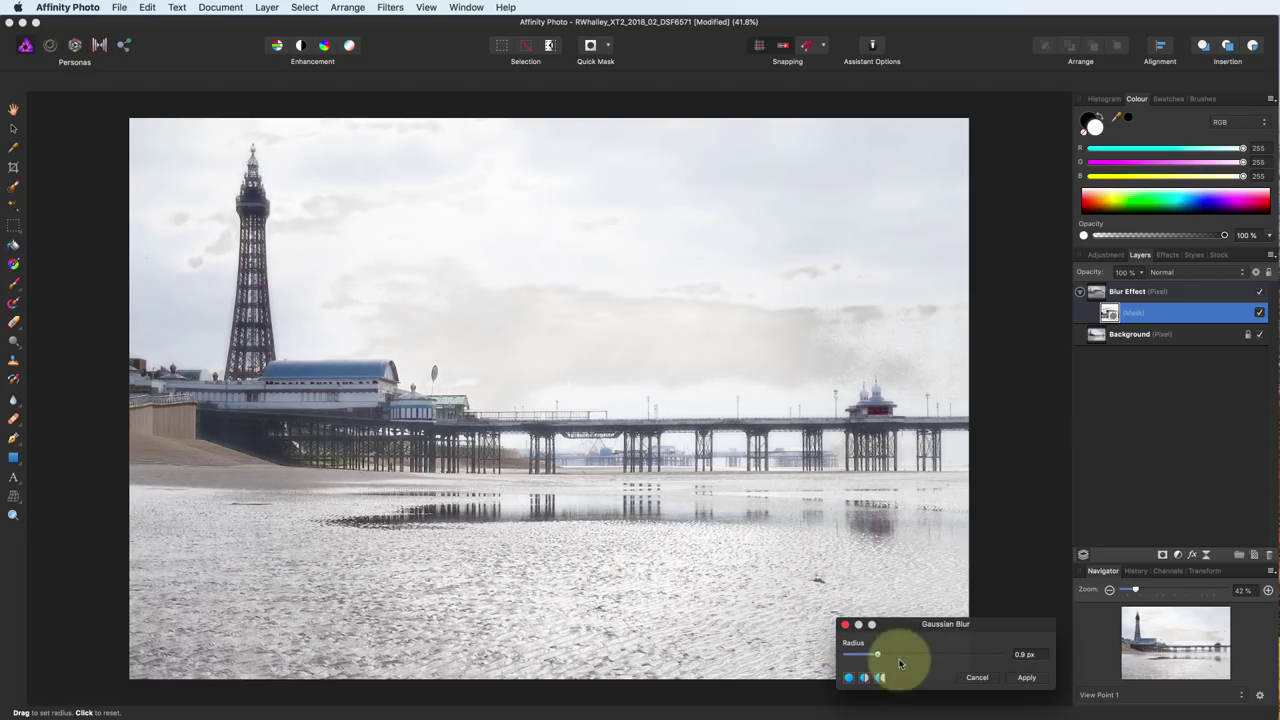
pyautogui.click(1024, 679)
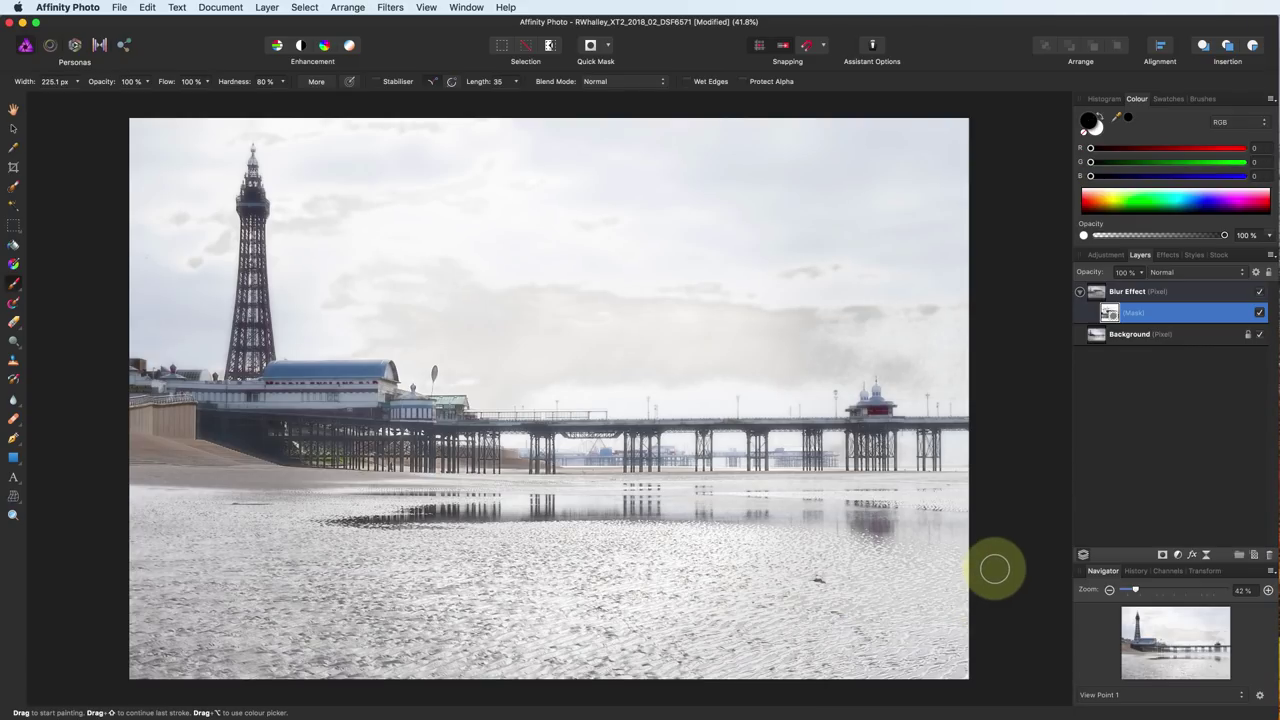